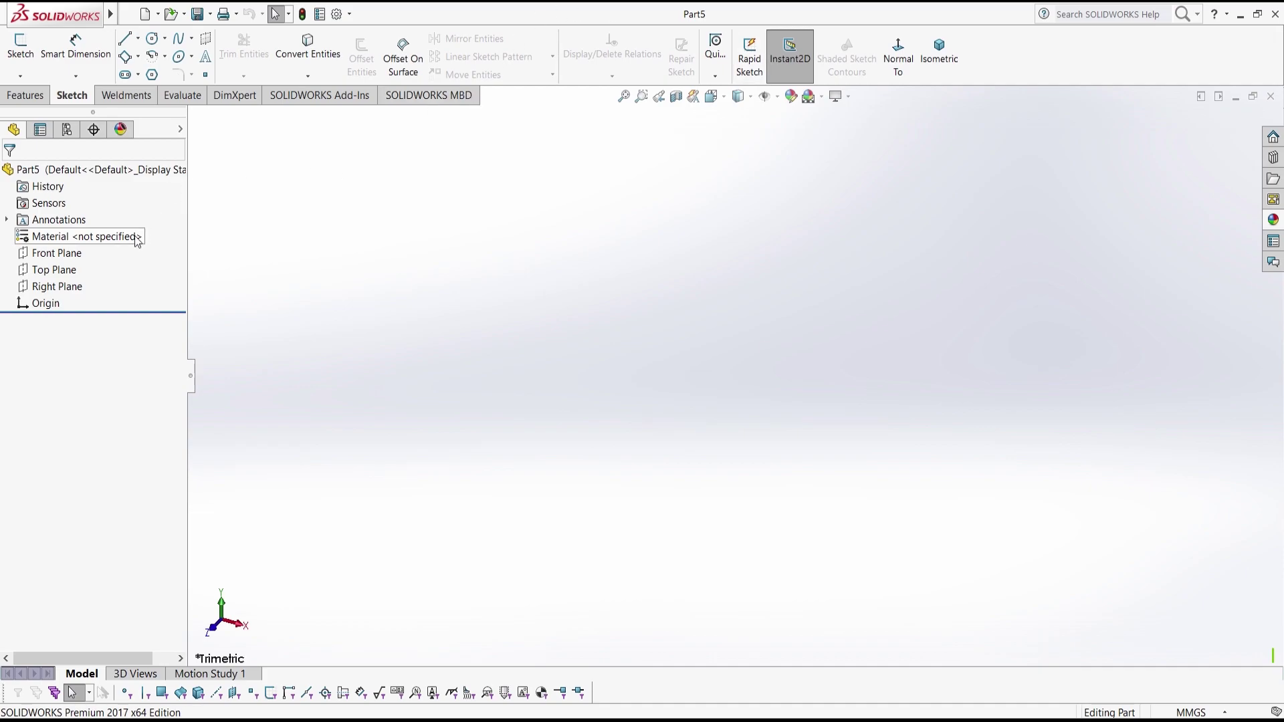
- On the Front Plane, draw a circle at the origin with radius 5
{"action": "left_click", "coordinate": [54, 253]}
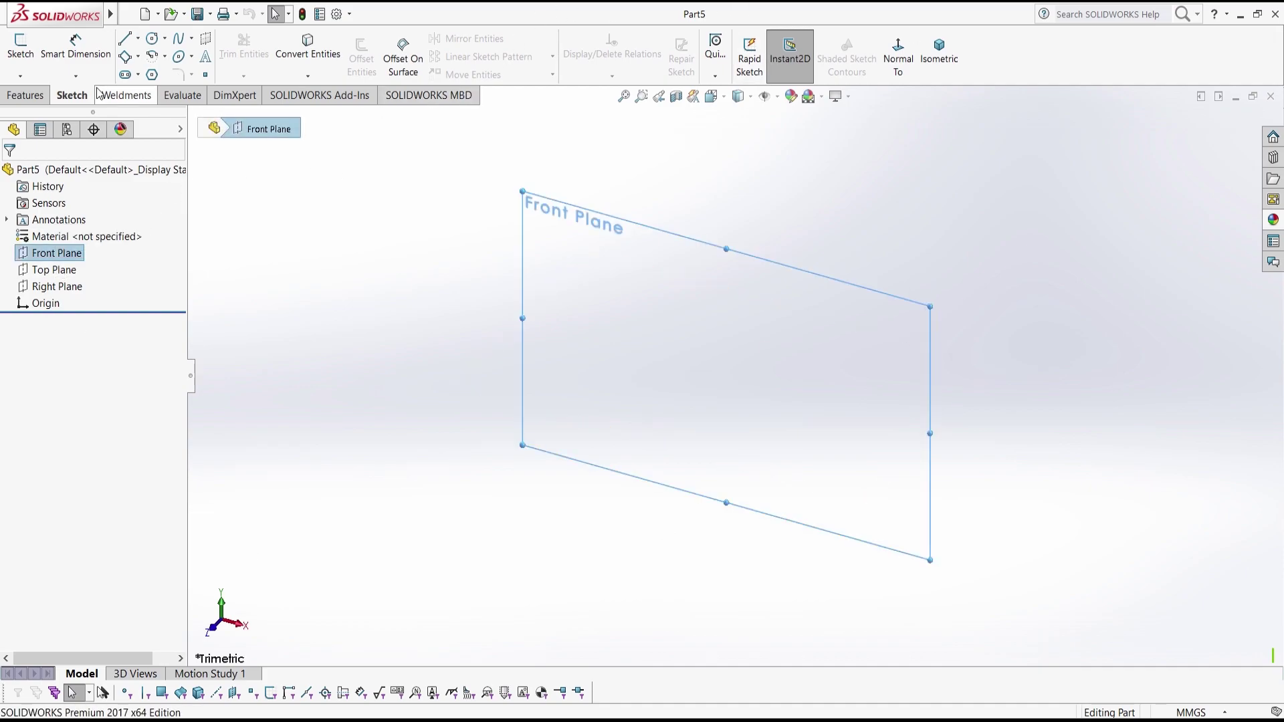
{"action": "left_click", "coordinate": [152, 38]}
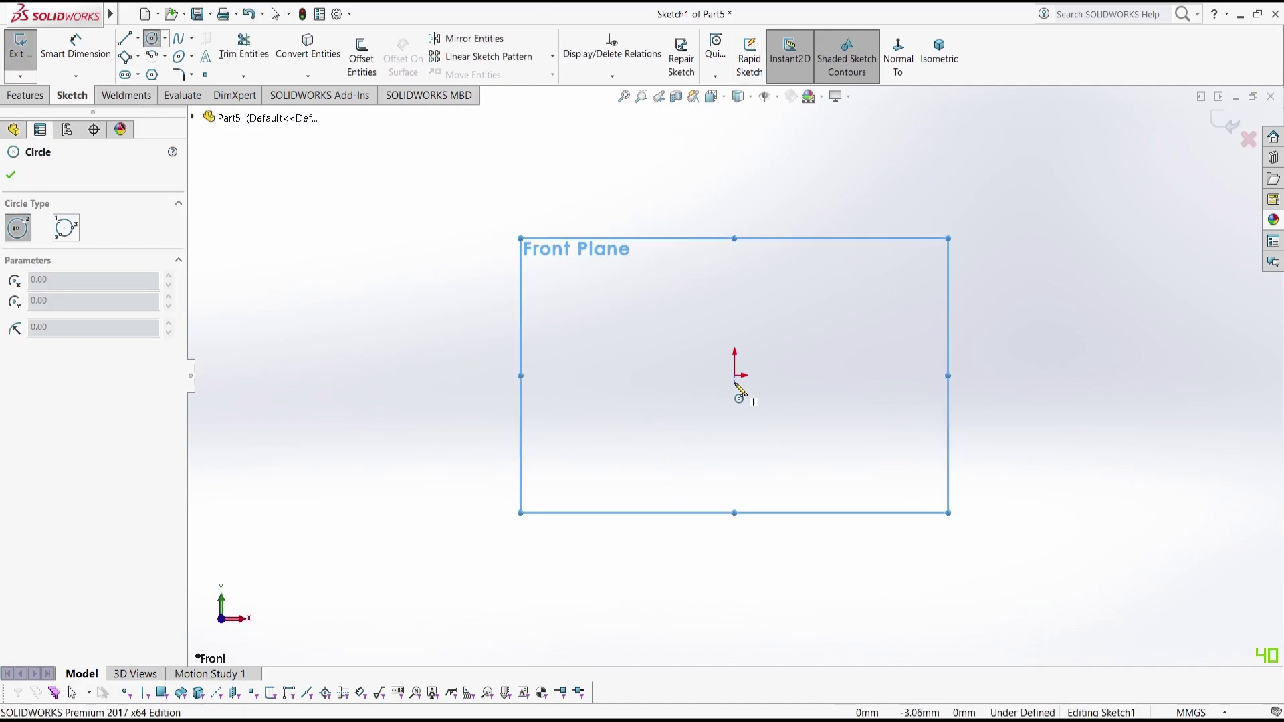
{"action": "left_click", "coordinate": [734, 376]}
{"action": "left_click", "coordinate": [783, 376]}
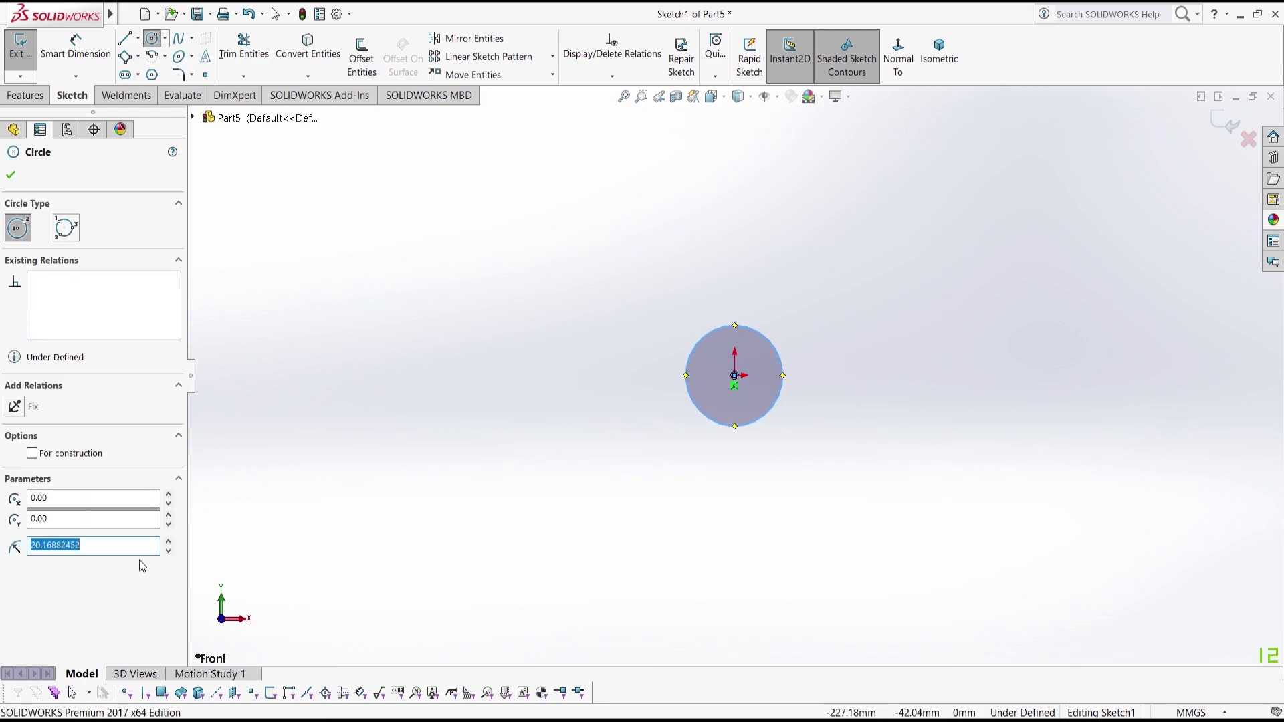
{"action": "type", "text": "5"}
{"action": "key", "text": "Return"}
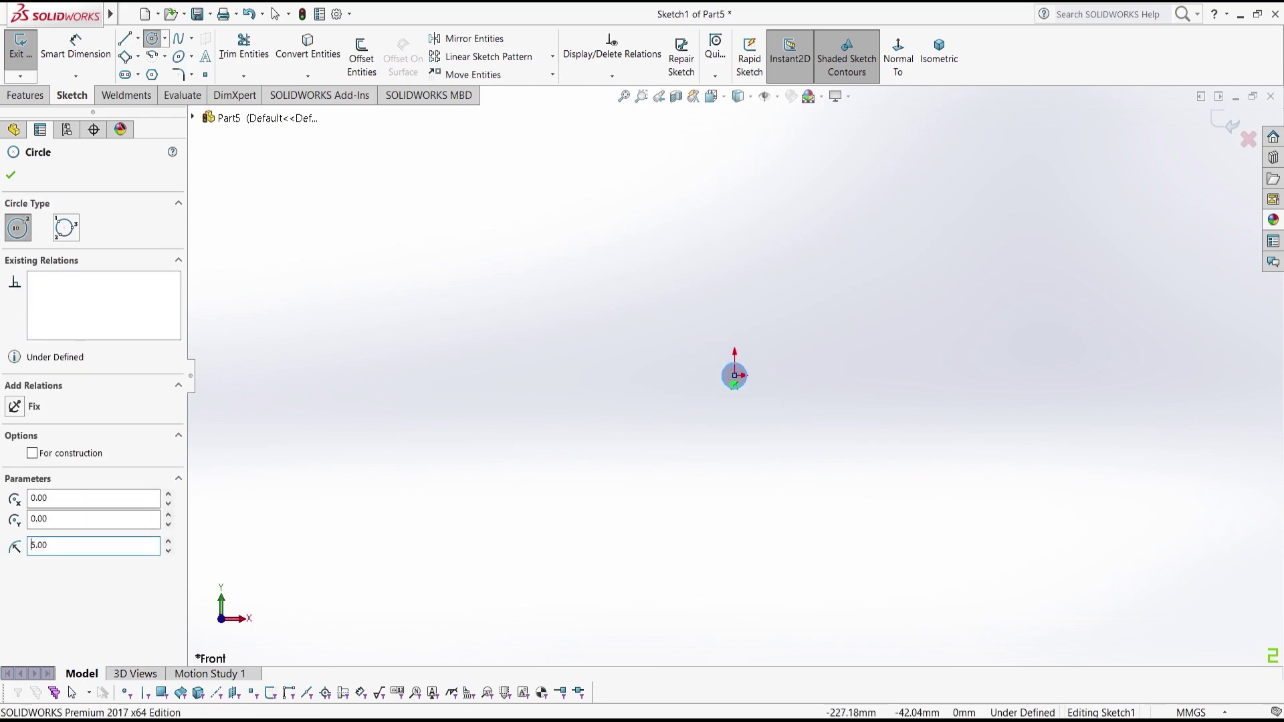
- Extrude the circle 100 mm into the Boss-Extrude1 rod and orbit it upright
{"action": "left_click", "coordinate": [24, 95]}
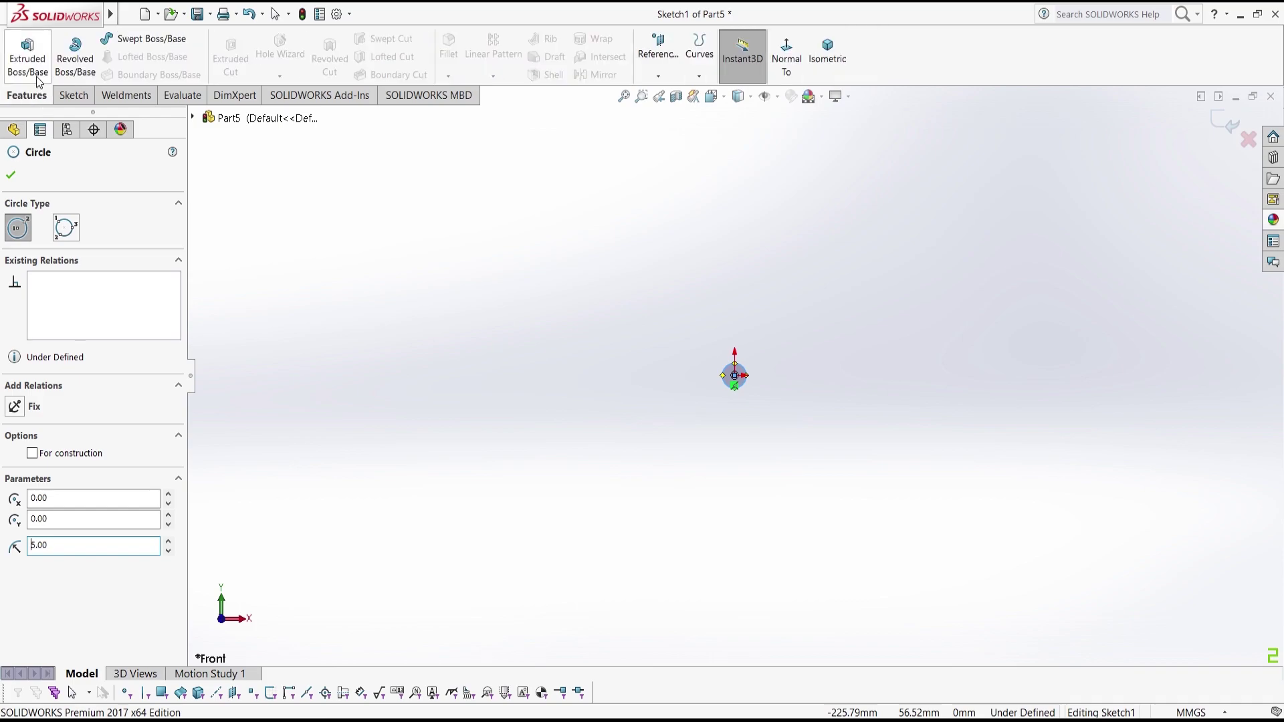
{"action": "key", "text": "Escape"}
{"action": "type", "text": "100"}
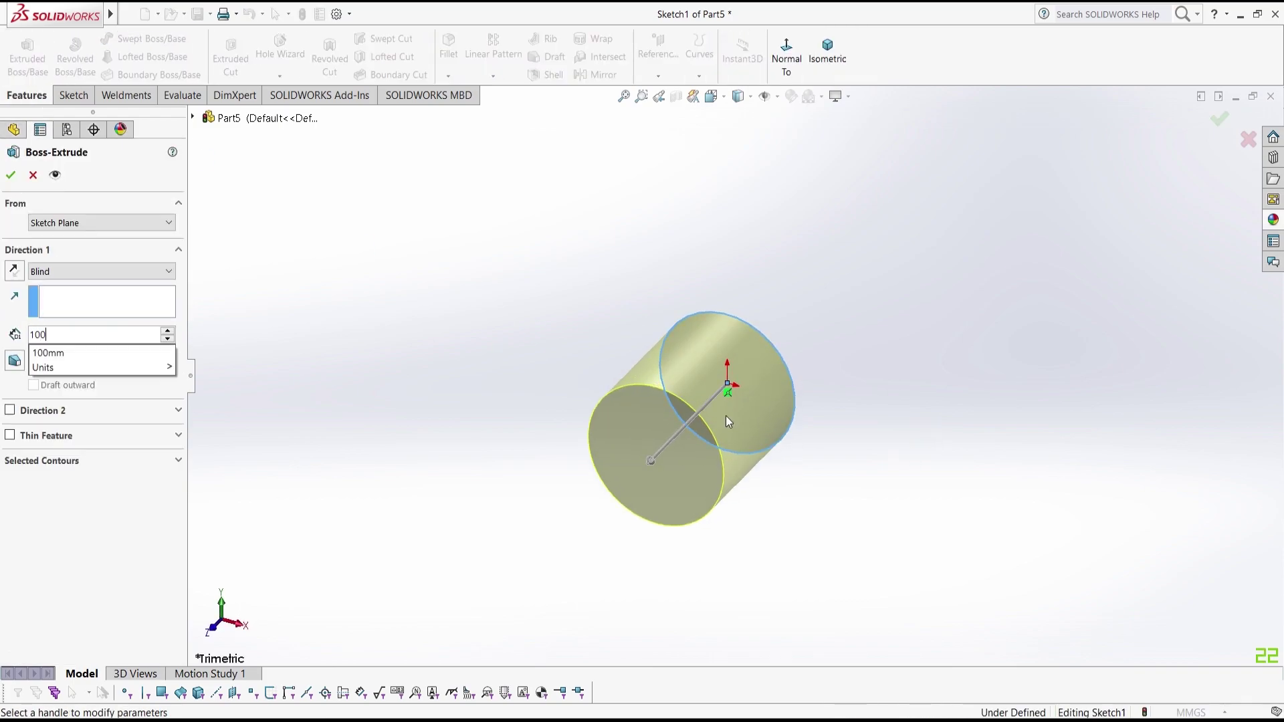
{"action": "key", "text": "Return"}
{"action": "scroll", "coordinate": [840, 419], "scroll_direction": "up", "scroll_amount": 5}
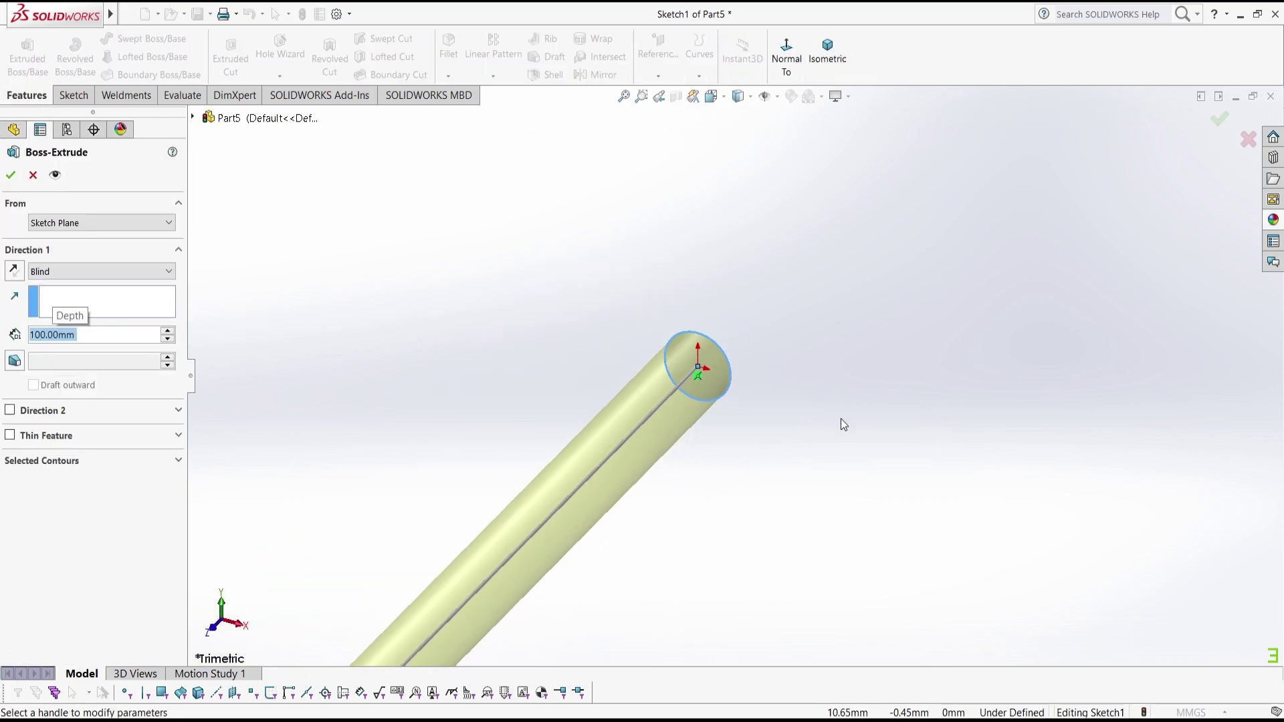
{"action": "left_click", "coordinate": [1221, 125]}
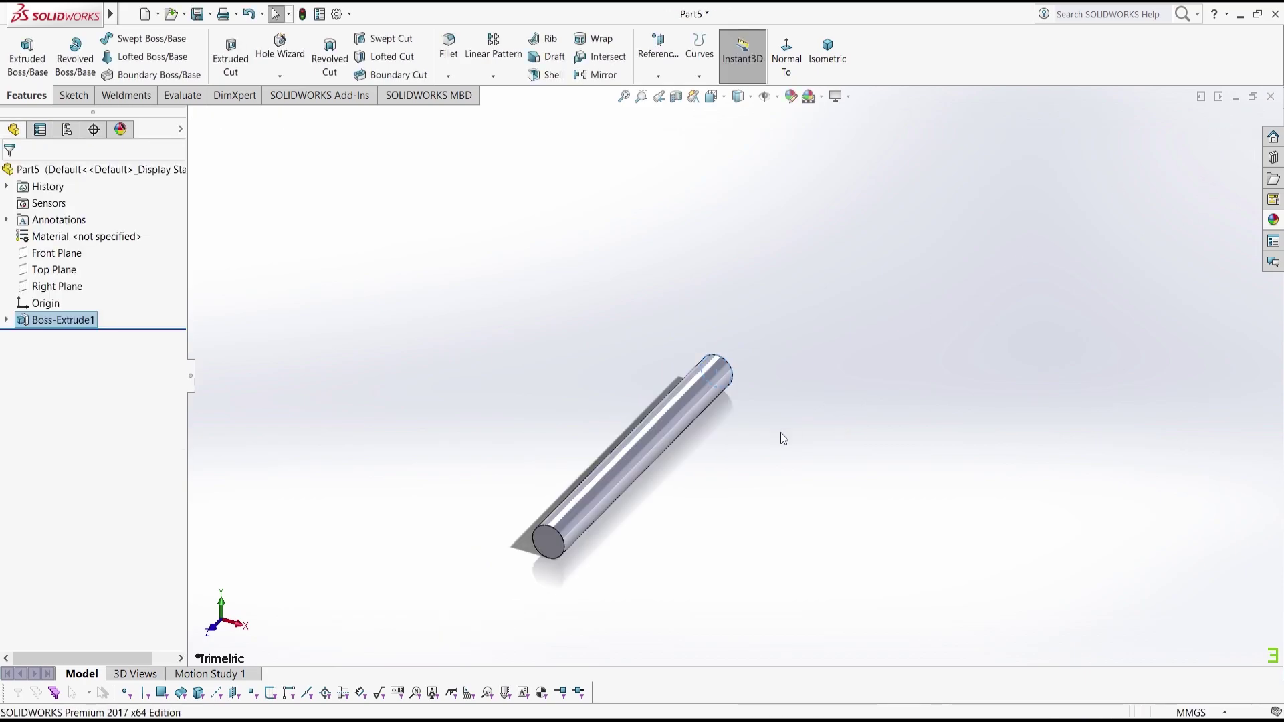
{"action": "middle_click_drag", "start_coordinate": [780, 432], "coordinate": [643, 400]}
{"action": "left_click", "coordinate": [643, 400]}
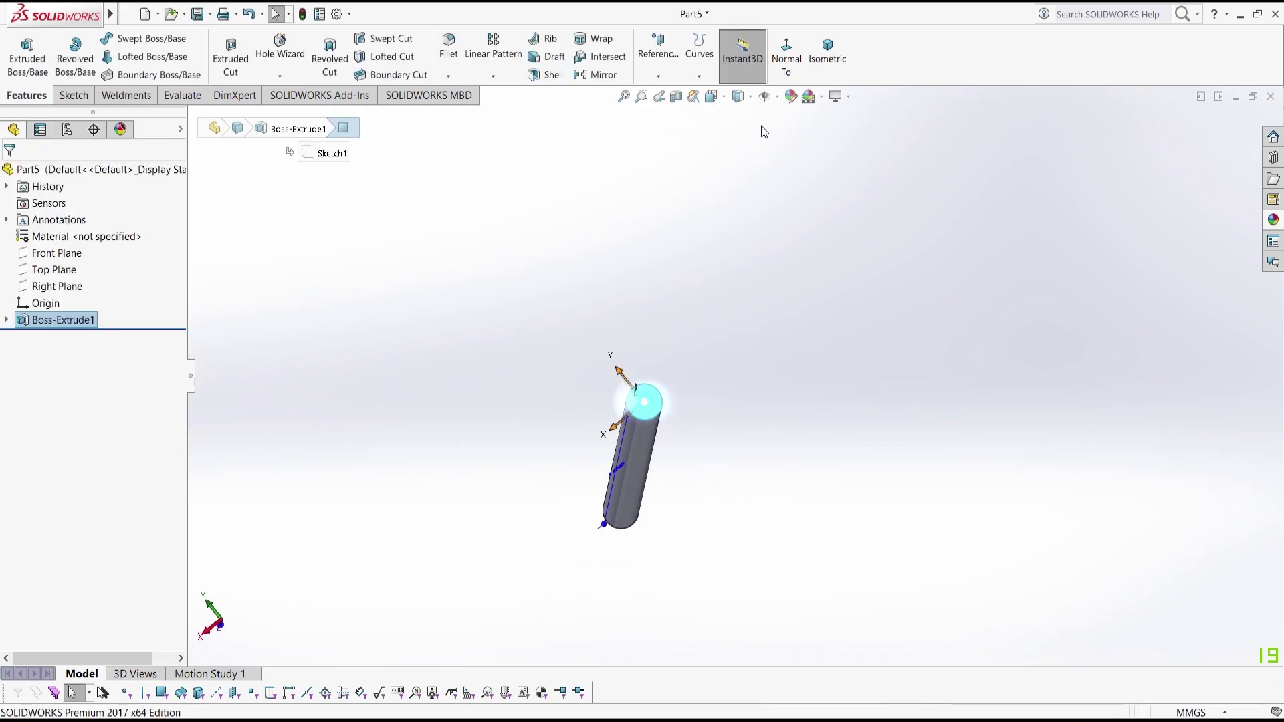
- Face the rod's end squarely and draw a radius-5 circle centred on the origin
{"action": "left_click", "coordinate": [786, 54]}
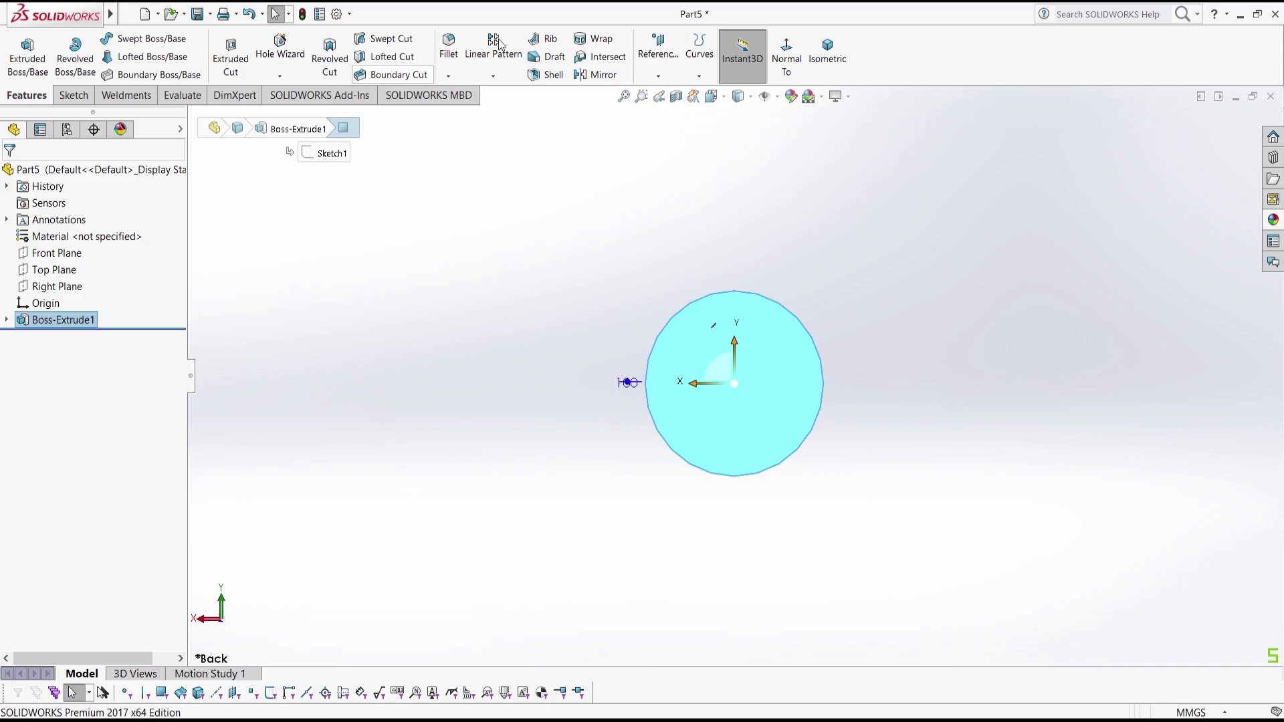
{"action": "left_click", "coordinate": [73, 95]}
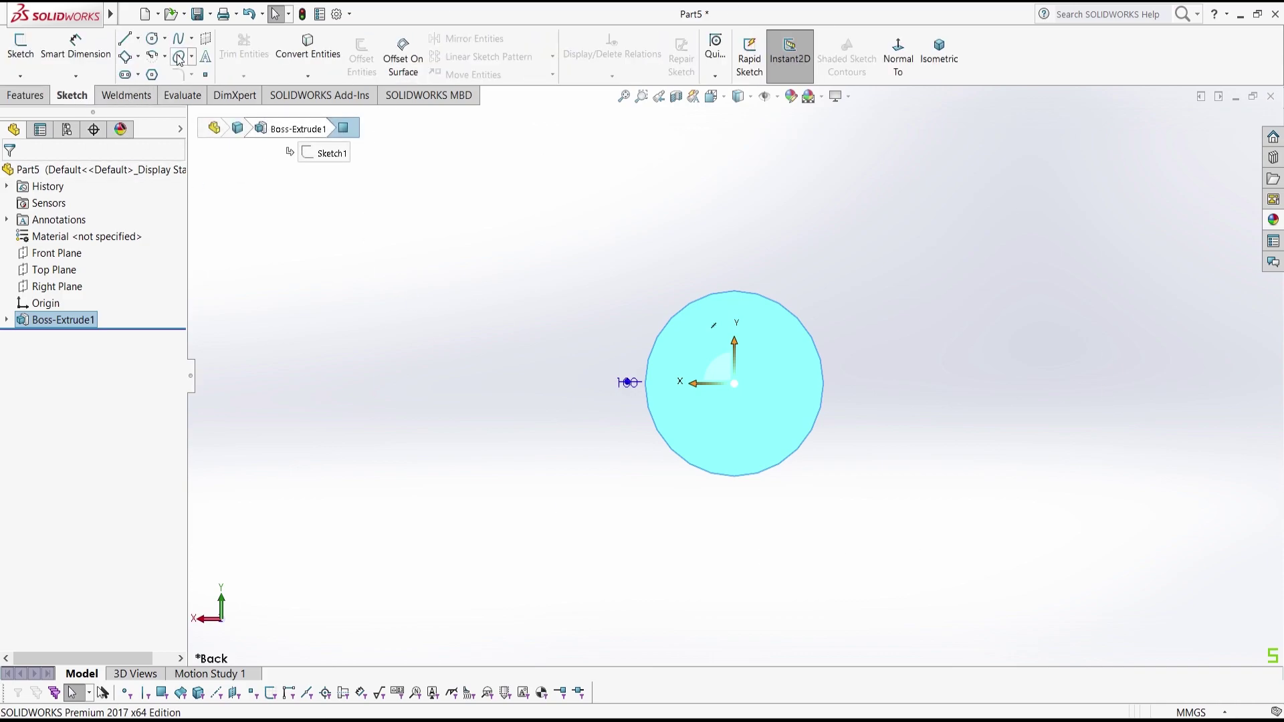
{"action": "left_click", "coordinate": [153, 39]}
{"action": "left_click", "coordinate": [734, 383]}
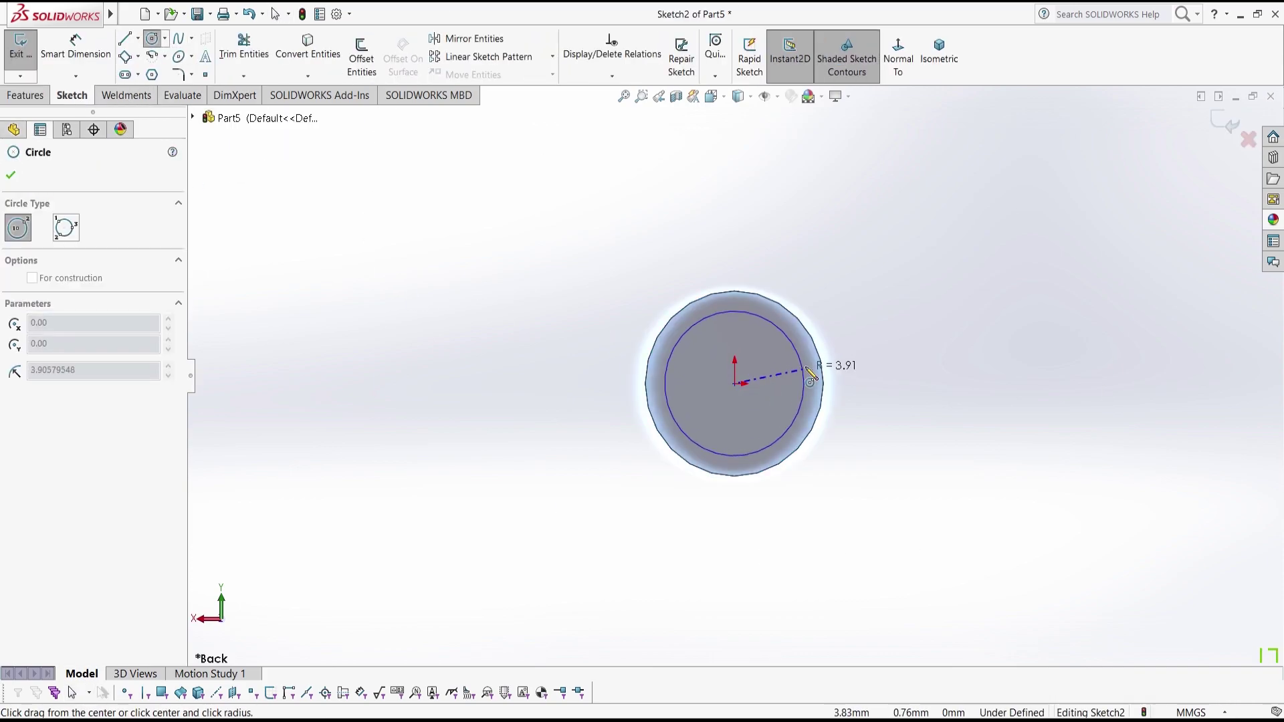
{"action": "left_click", "coordinate": [825, 366]}
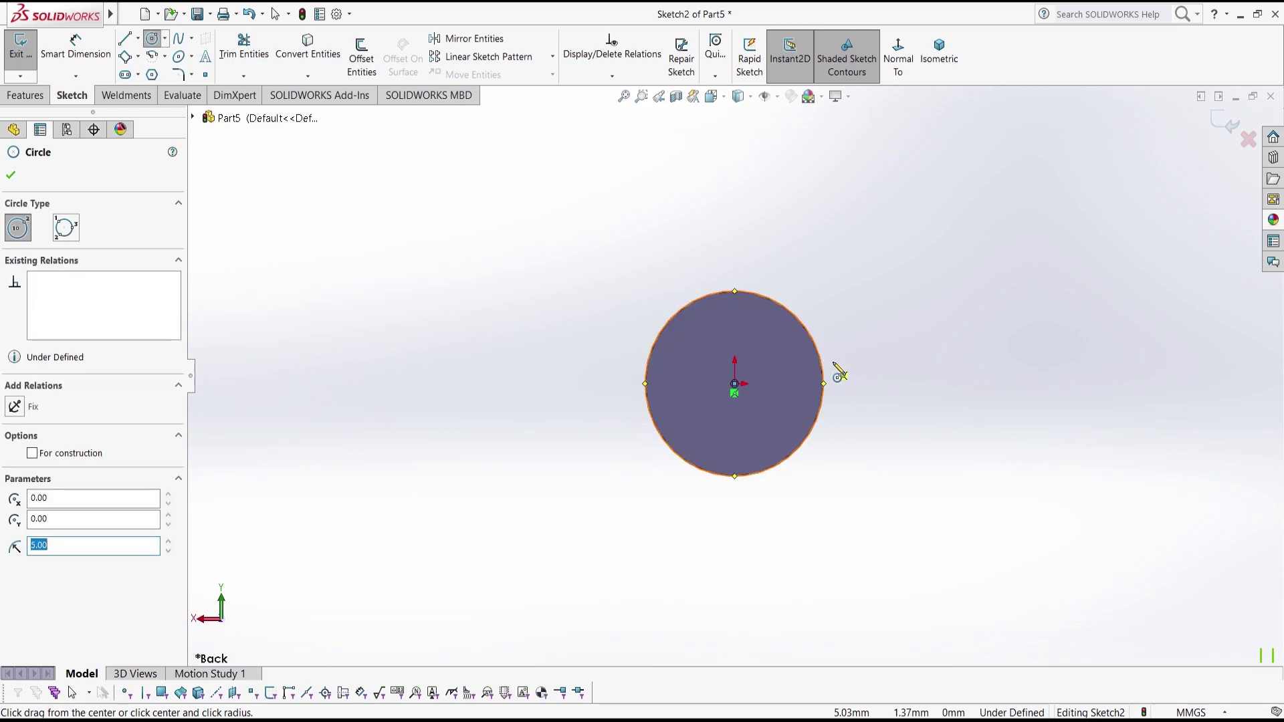
{"action": "left_click", "coordinate": [25, 95]}
- Start a helix from the end-face circle and set its pitch to 35 mm
{"action": "left_click", "coordinate": [701, 74]}
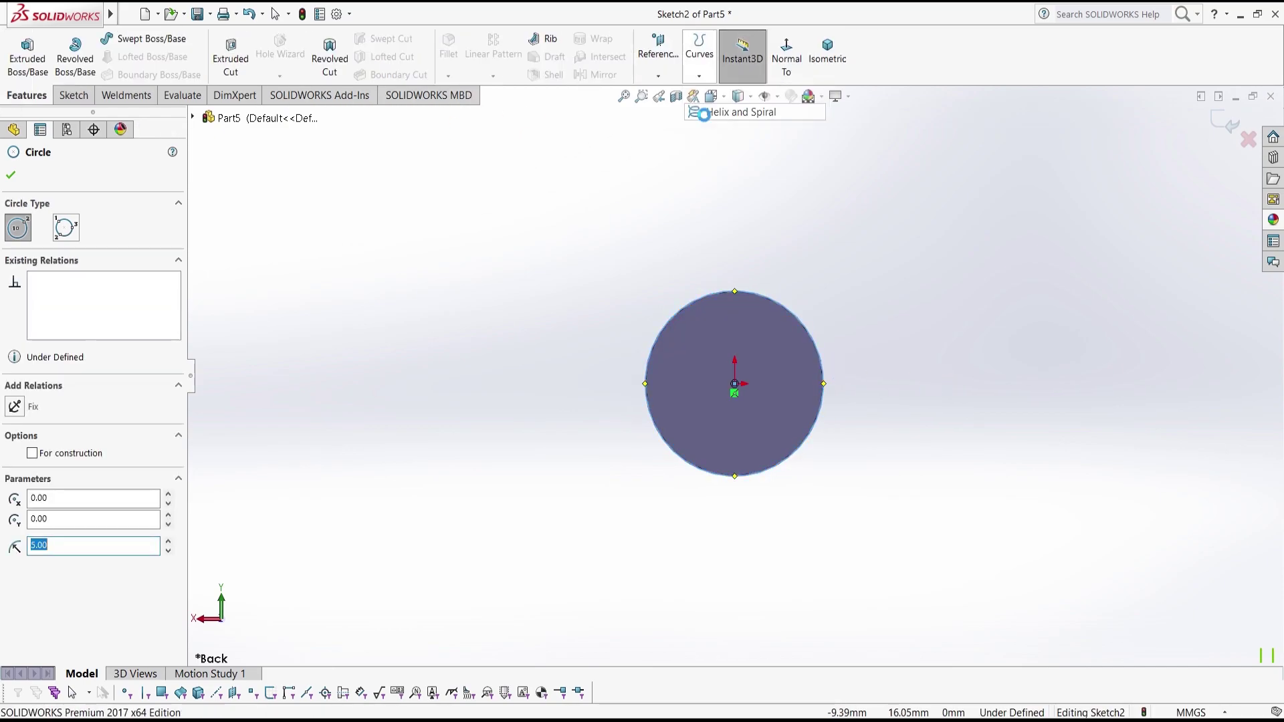
{"action": "left_click", "coordinate": [745, 109]}
{"action": "scroll", "coordinate": [931, 335], "scroll_direction": "up", "scroll_amount": 3}
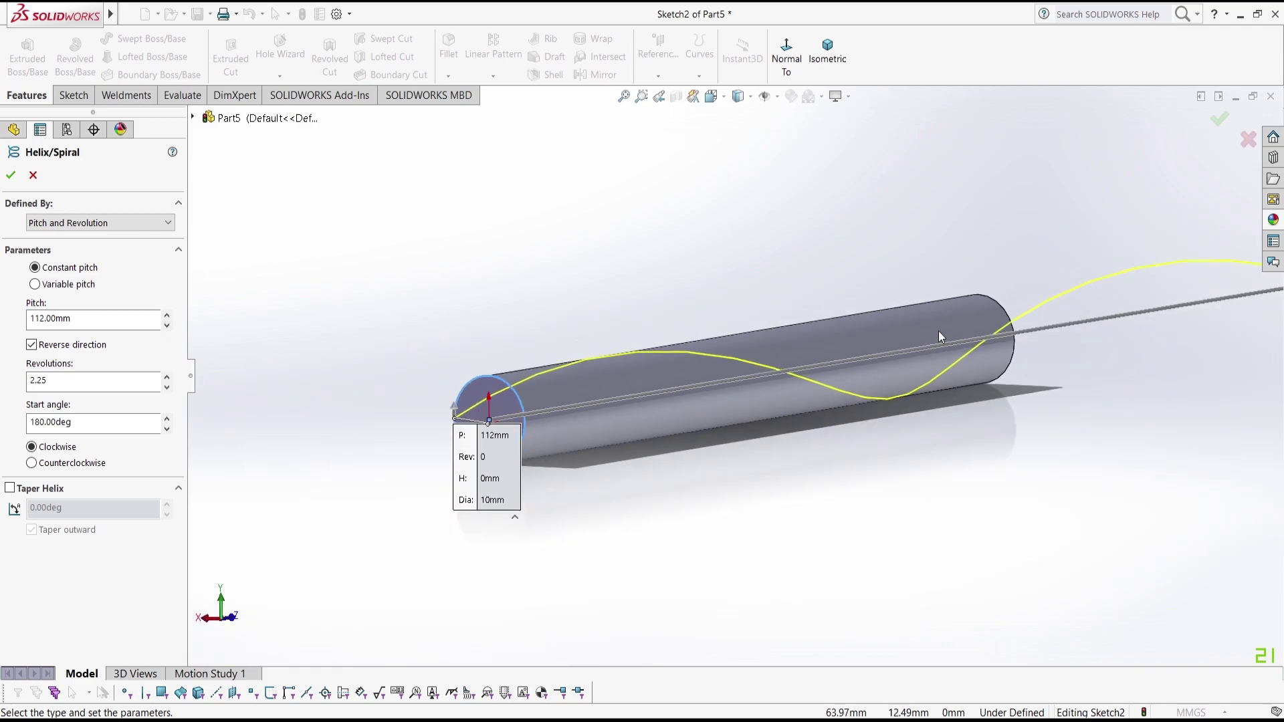
{"action": "left_click", "coordinate": [166, 325]}
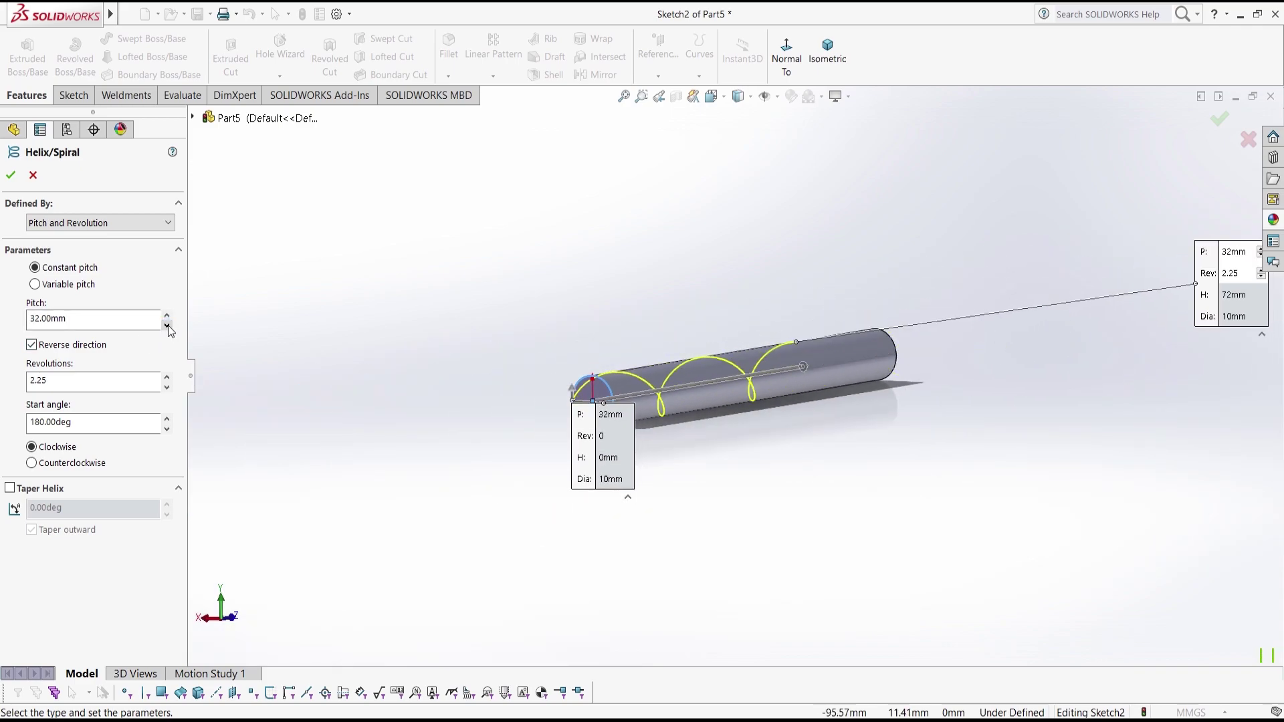
{"action": "middle_click_drag", "start_coordinate": [555, 432], "coordinate": [483, 471]}
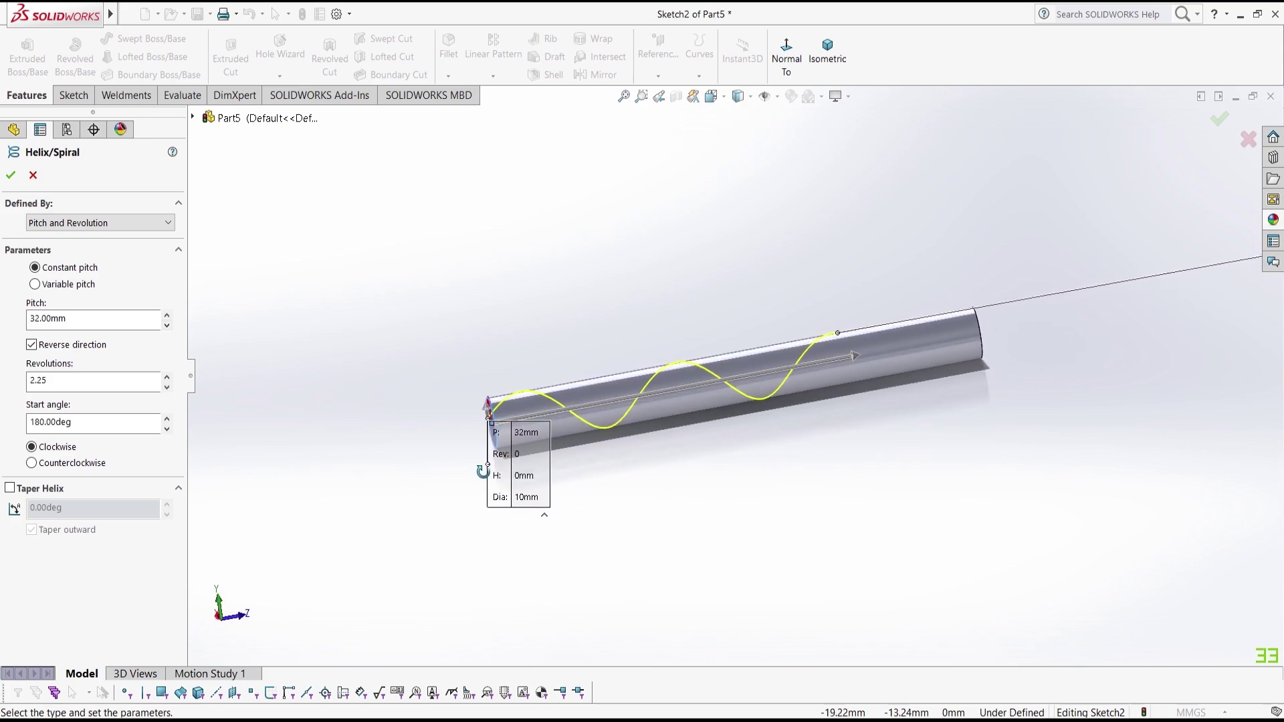
{"action": "left_click", "coordinate": [167, 316]}
{"action": "left_click", "coordinate": [167, 326]}
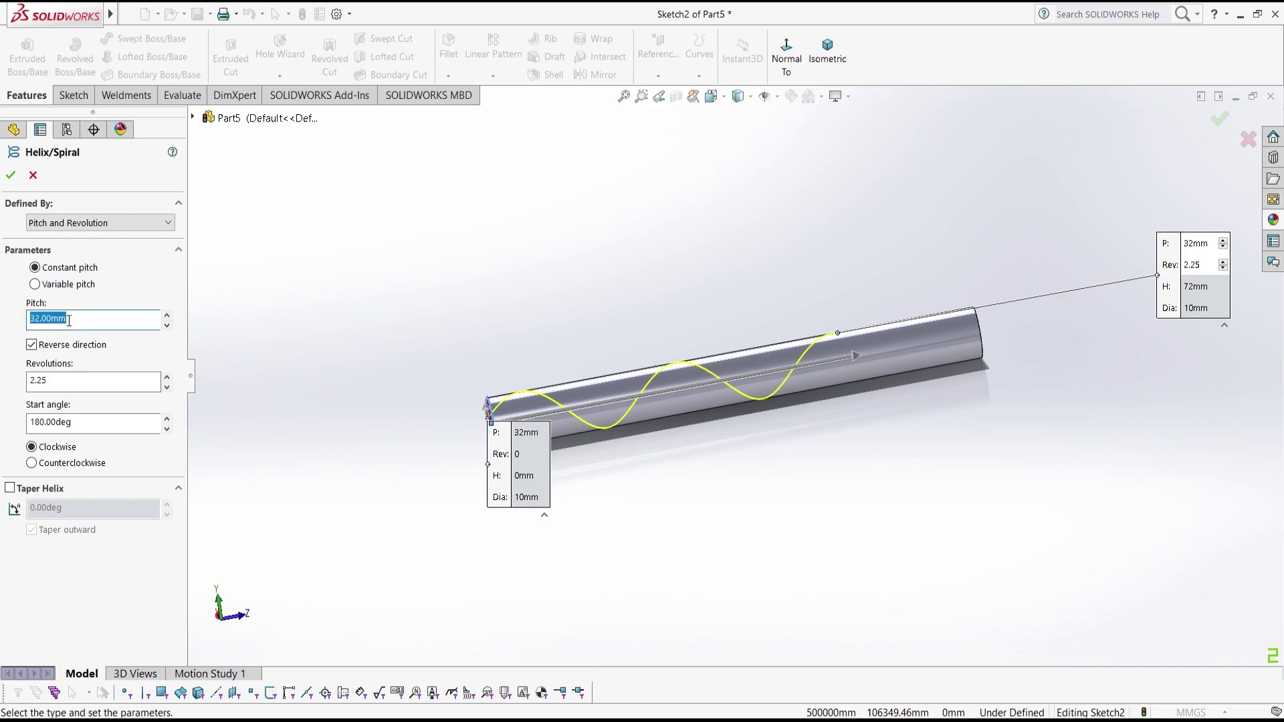
{"action": "type", "text": "35"}
{"action": "key", "text": "Return"}
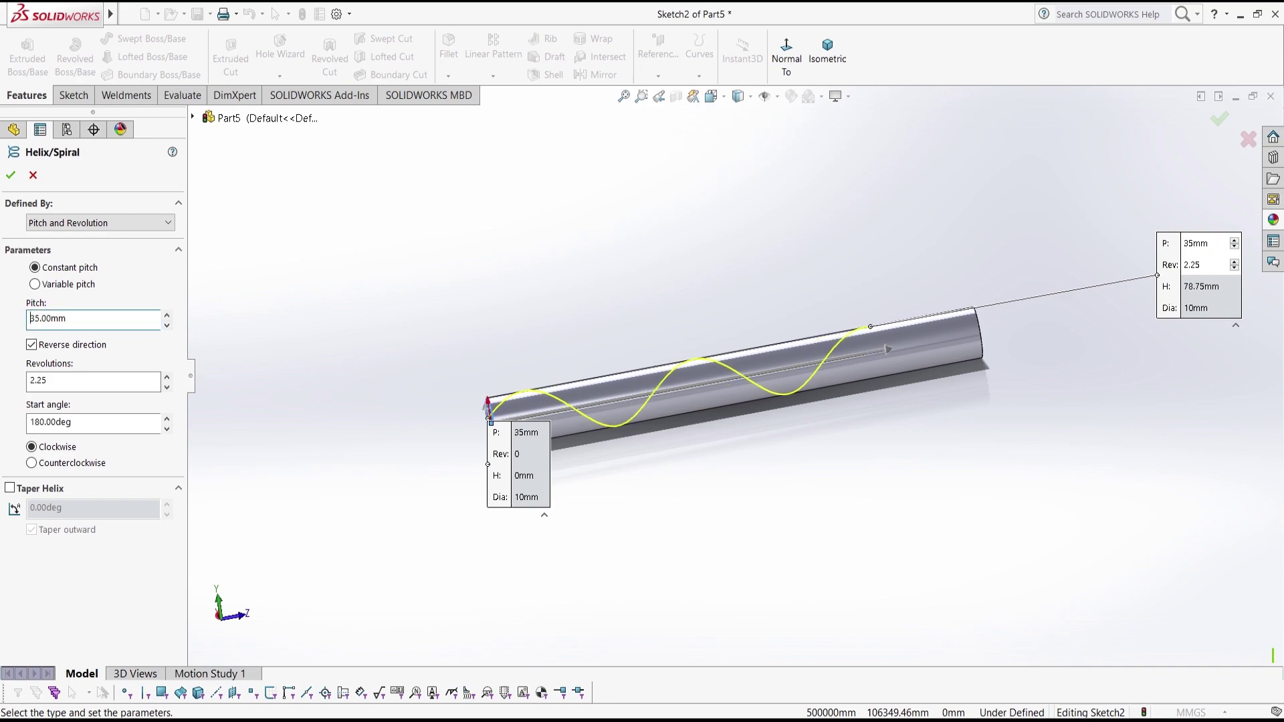
- Try other pitch and revolution values, settling on 35 mm pitch with 2.25 revolutions
{"action": "left_click", "coordinate": [167, 378]}
{"action": "left_click", "coordinate": [167, 378]}
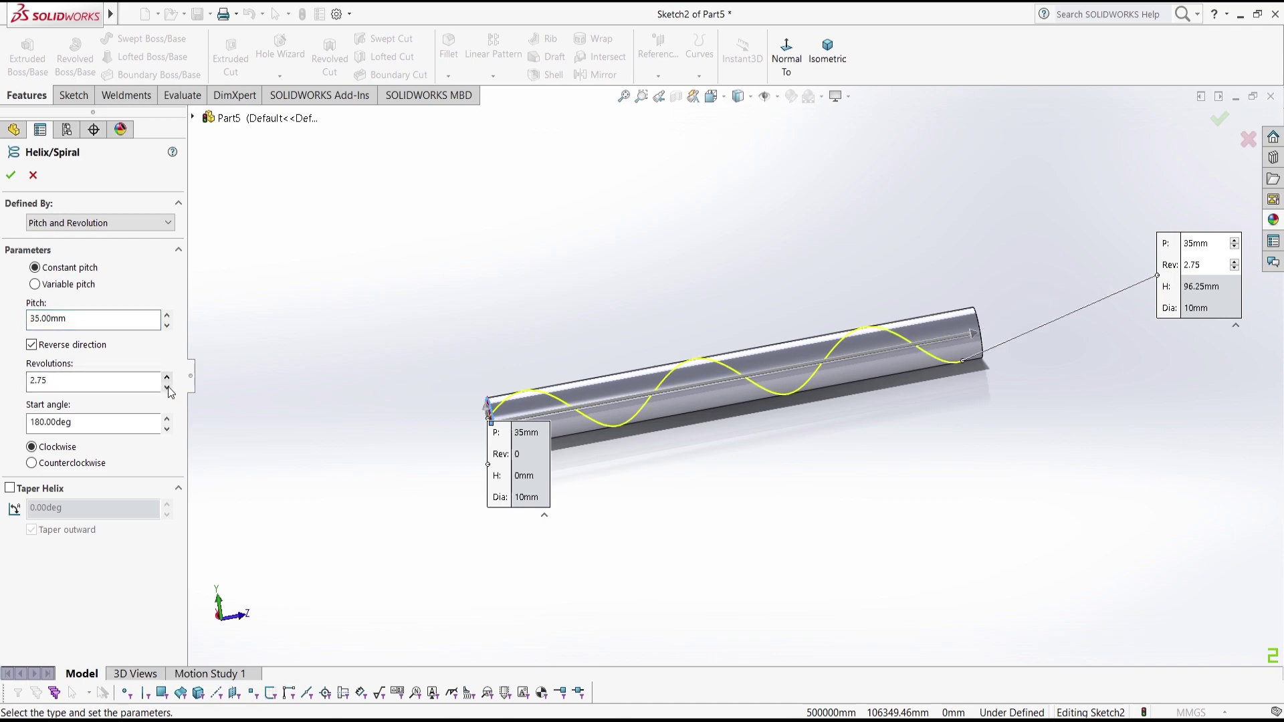
{"action": "left_click", "coordinate": [168, 387]}
{"action": "left_click", "coordinate": [167, 387]}
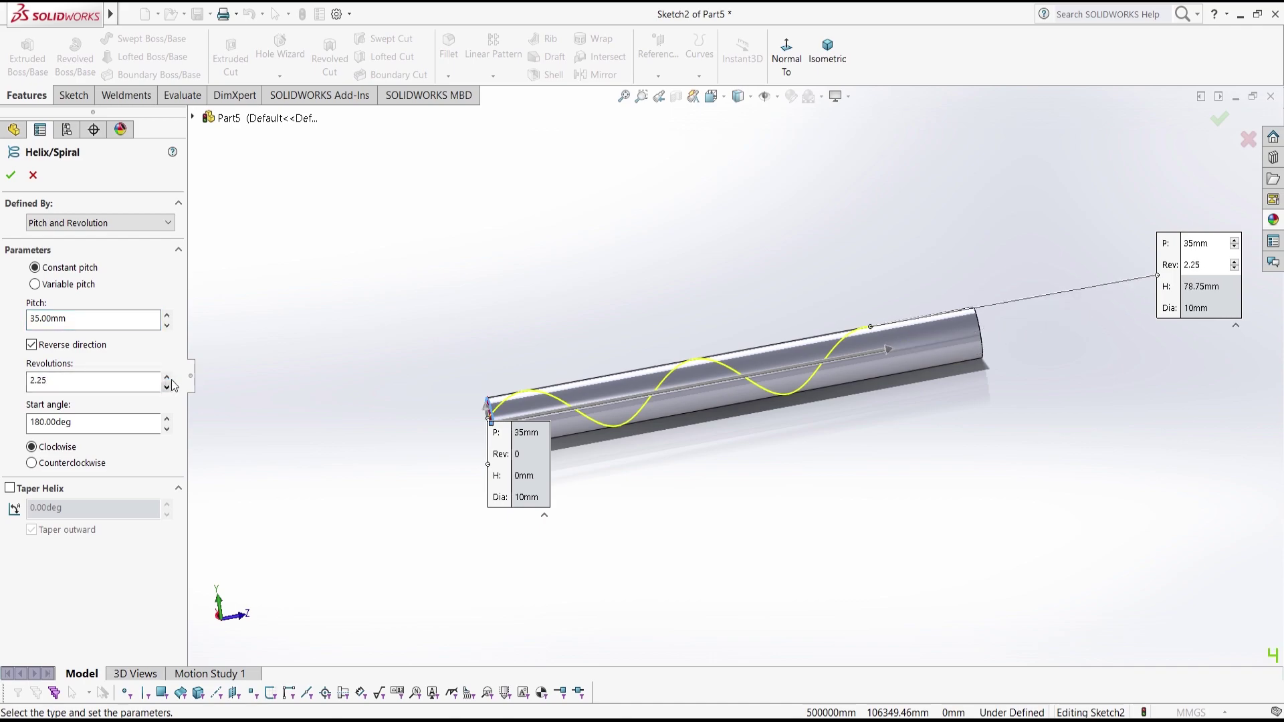
{"action": "left_click", "coordinate": [167, 326]}
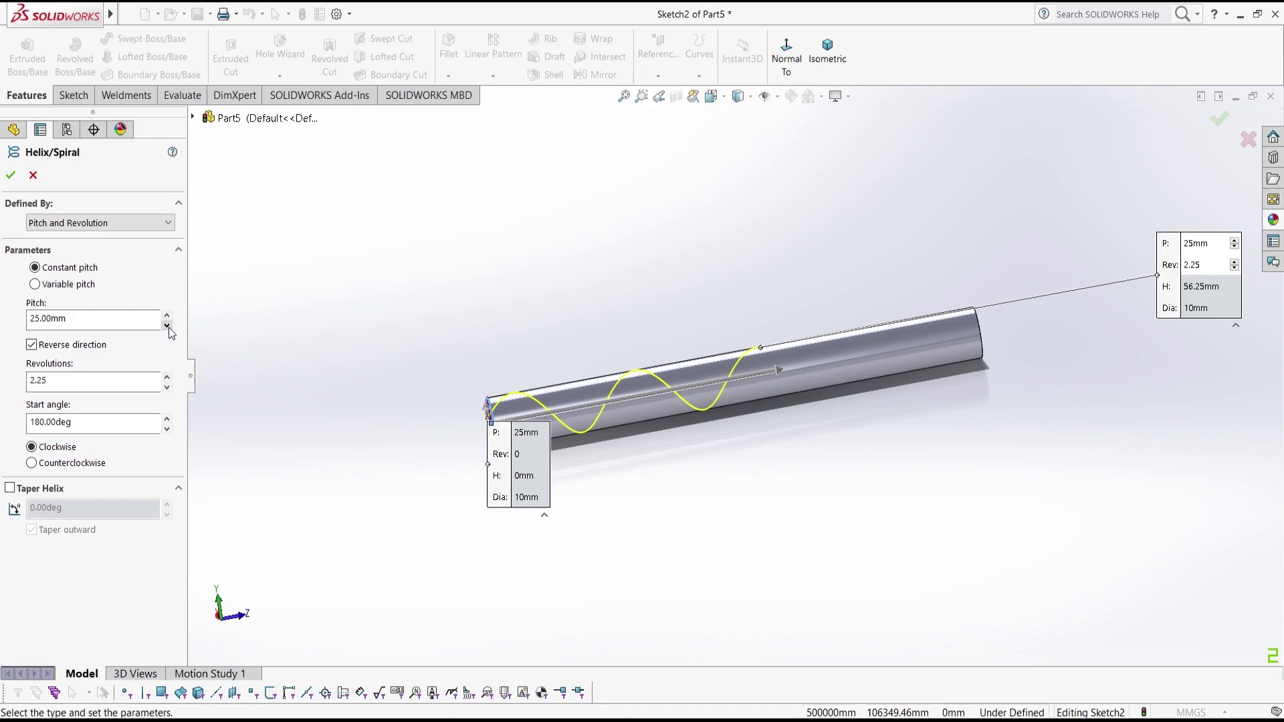
{"action": "left_click", "coordinate": [168, 378]}
{"action": "left_click", "coordinate": [167, 378]}
{"action": "left_click", "coordinate": [167, 378]}
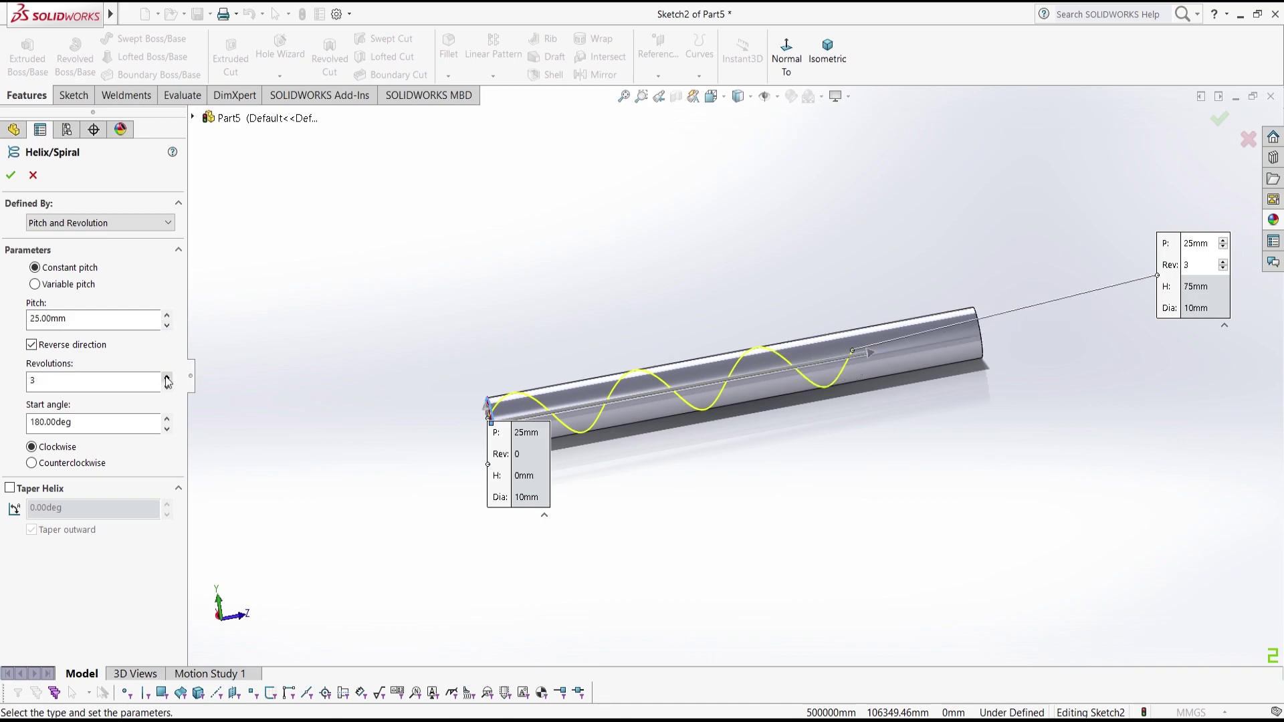
{"action": "left_click", "coordinate": [167, 378]}
{"action": "left_click", "coordinate": [167, 378]}
{"action": "left_click", "coordinate": [167, 388]}
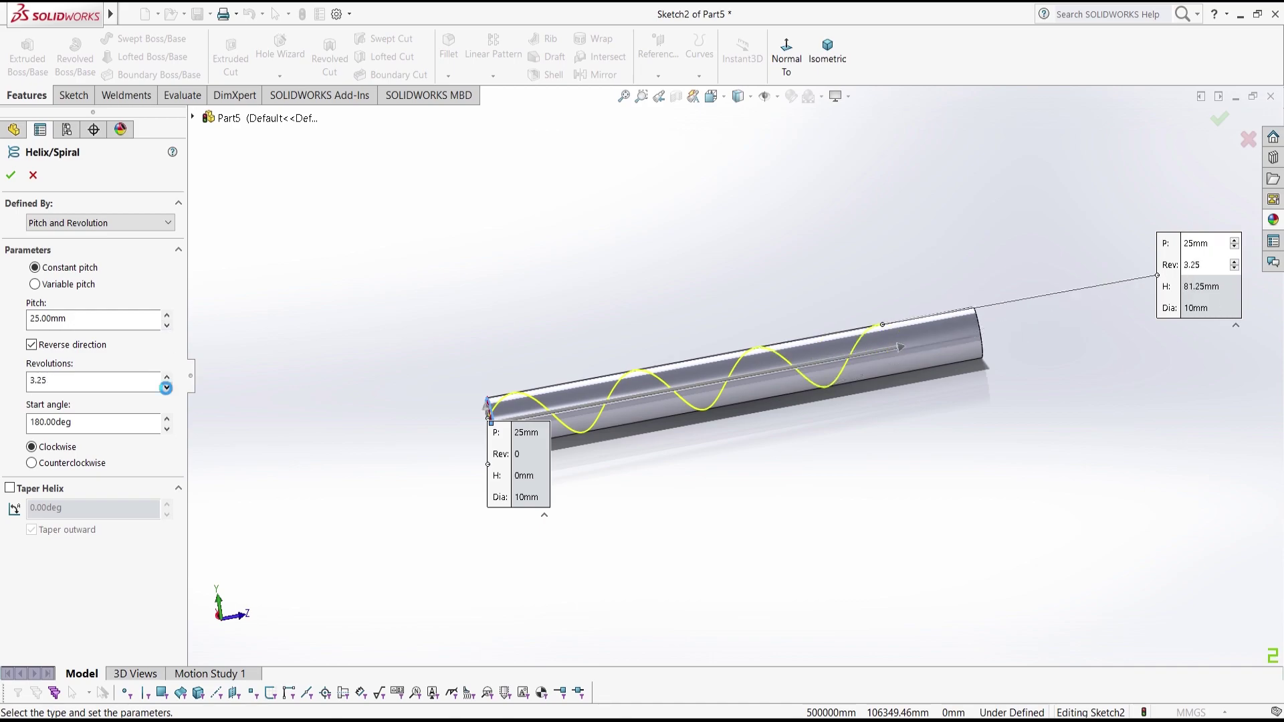
{"action": "left_click", "coordinate": [167, 388]}
{"action": "left_click", "coordinate": [167, 316]}
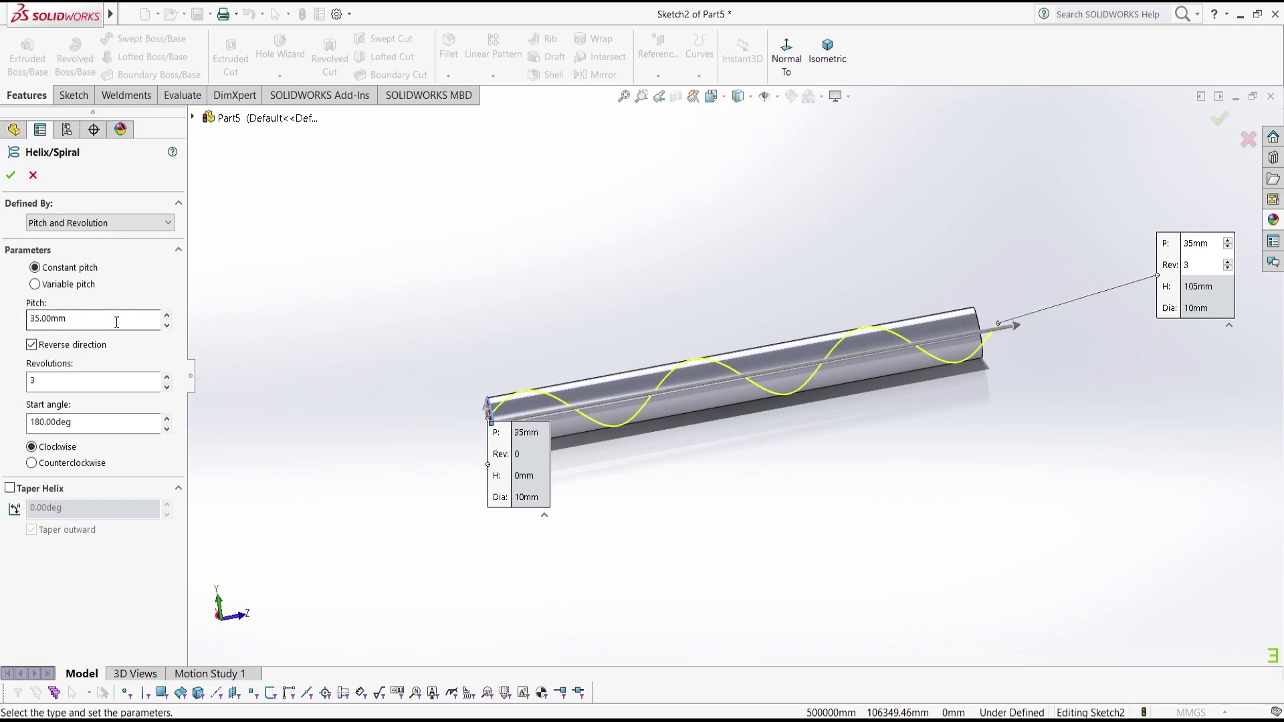
{"action": "left_click", "coordinate": [167, 388]}
{"action": "left_click", "coordinate": [167, 388]}
{"action": "left_click", "coordinate": [167, 388]}
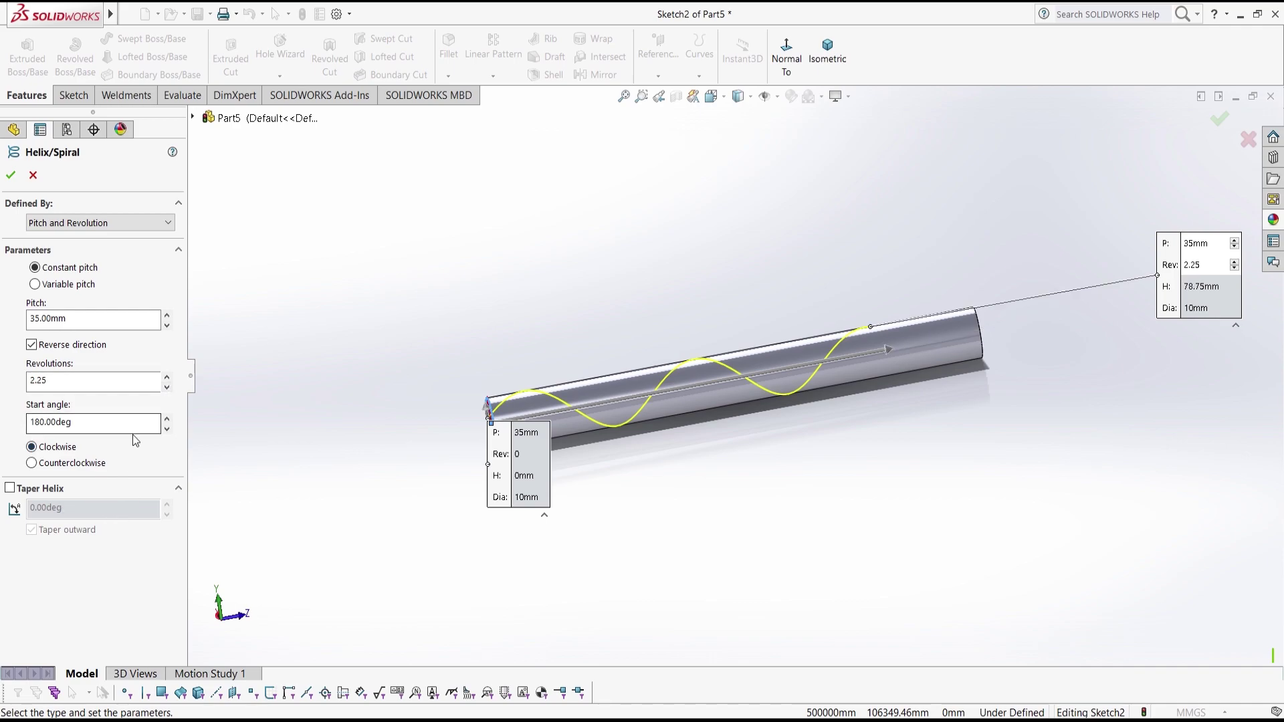
{"action": "left_click", "coordinate": [10, 175]}
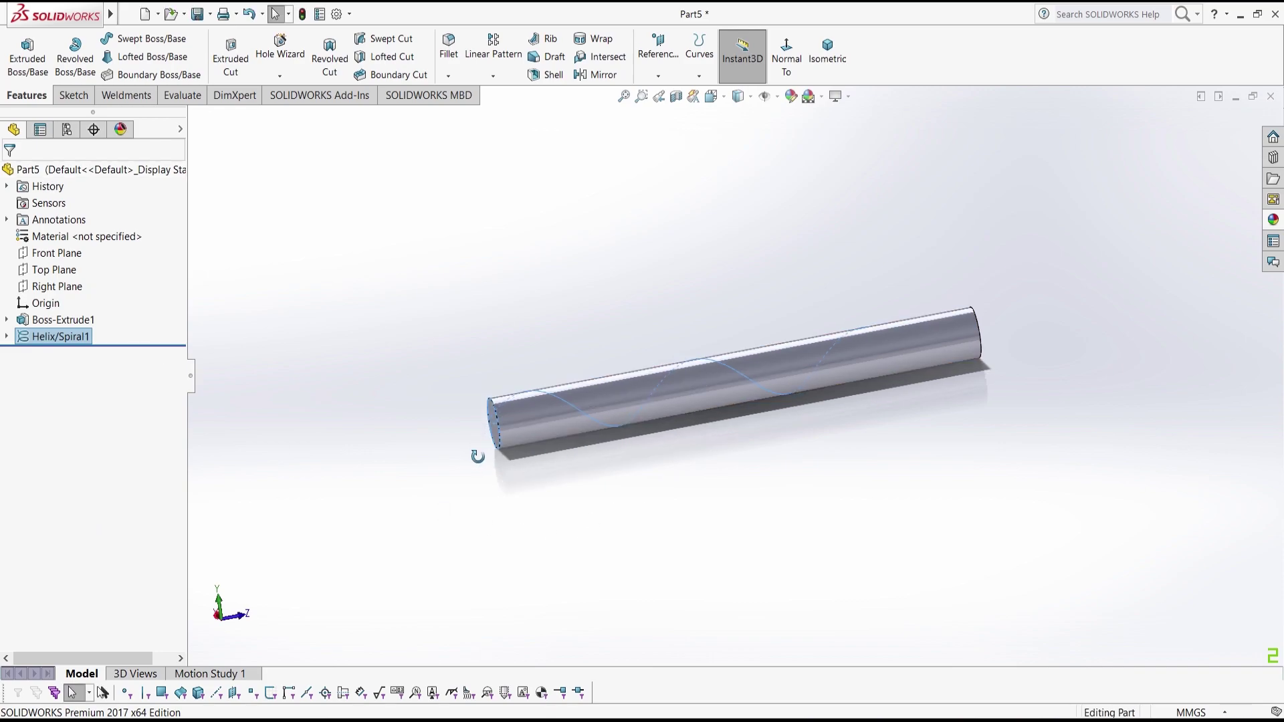
- On the end face, sketch a 3.50 mm radius circle centred on the rim at (-5, 0)
{"action": "middle_click_drag", "start_coordinate": [477, 456], "coordinate": [546, 460]}
{"action": "left_click", "coordinate": [543, 427]}
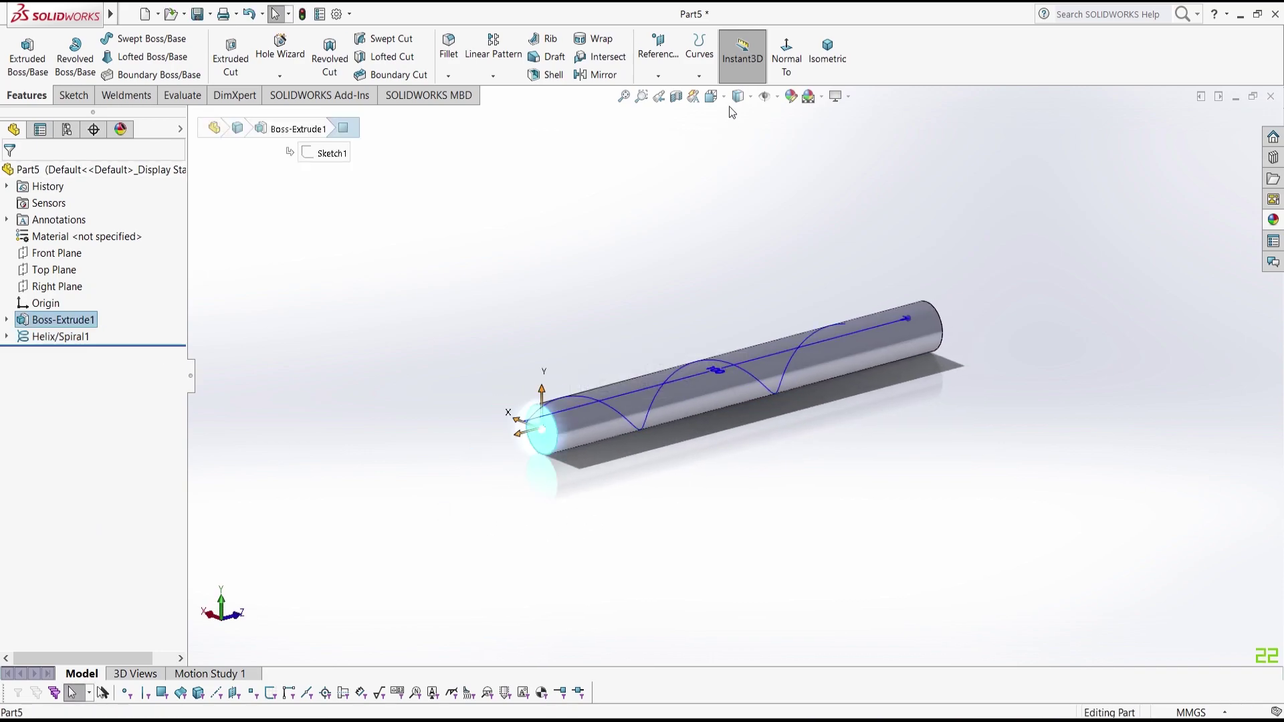
{"action": "left_click", "coordinate": [799, 58]}
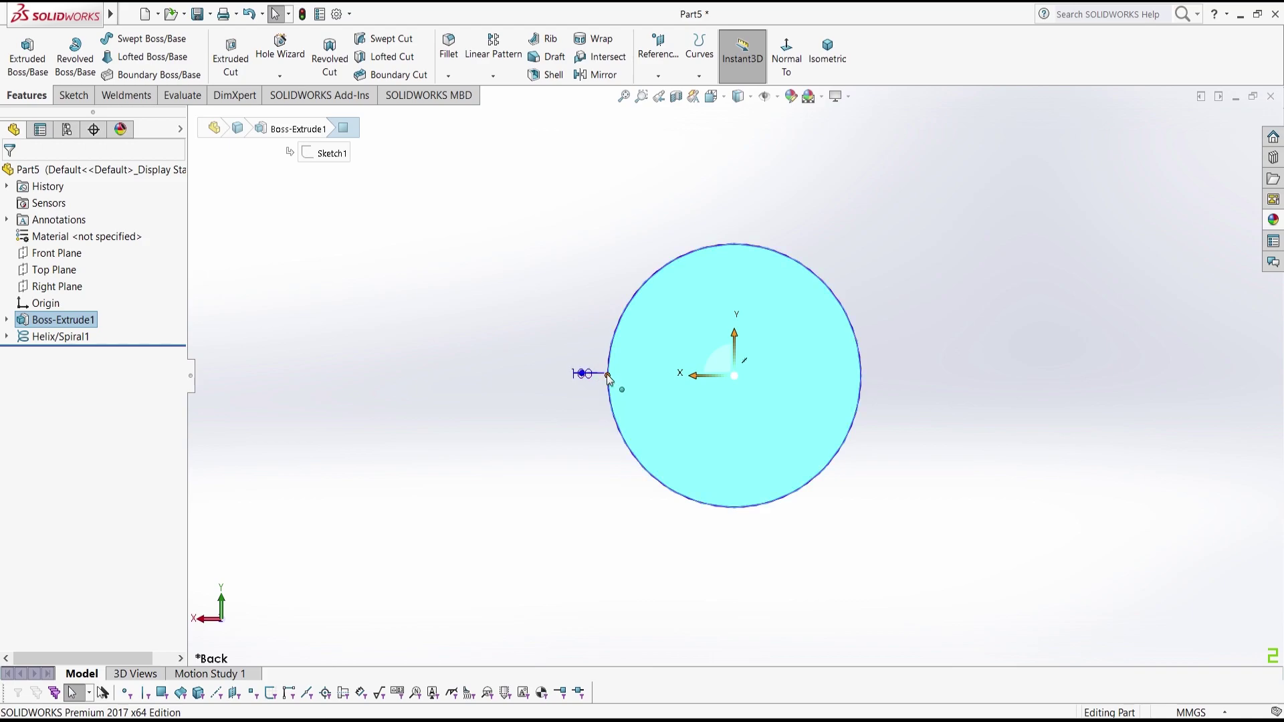
{"action": "left_click", "coordinate": [77, 97]}
{"action": "left_click", "coordinate": [158, 43]}
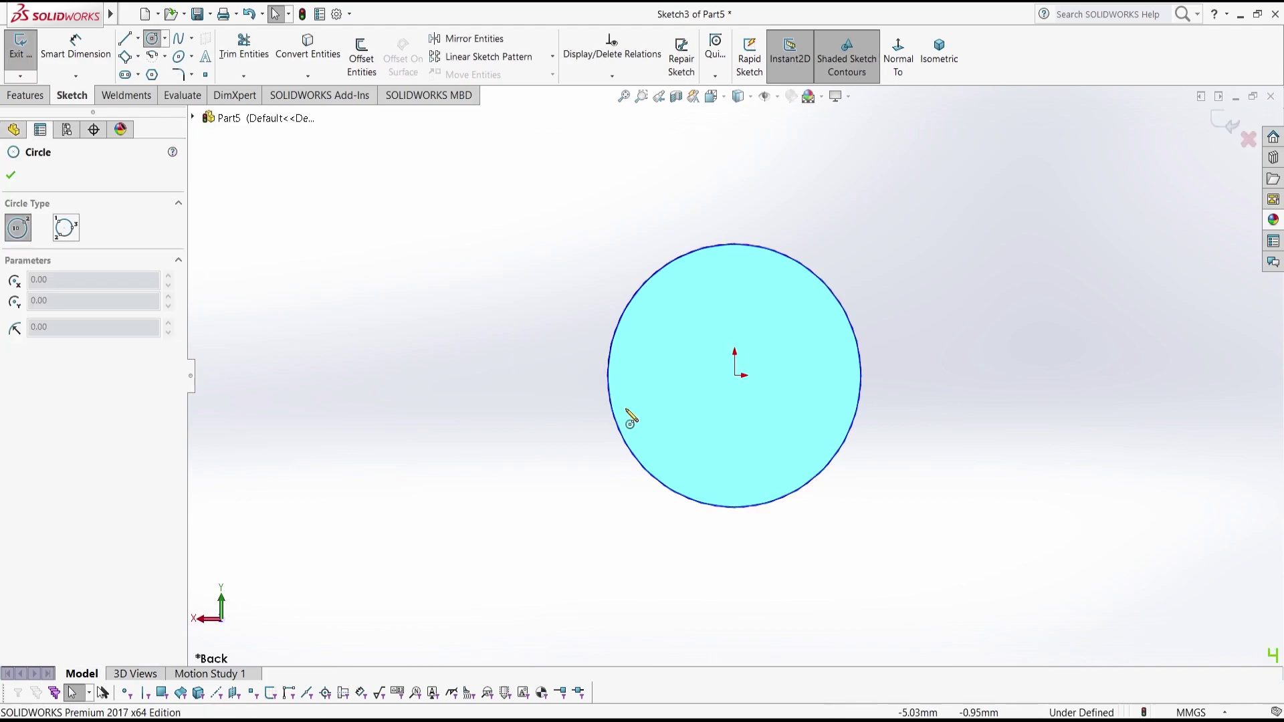
{"action": "left_click", "coordinate": [608, 376]}
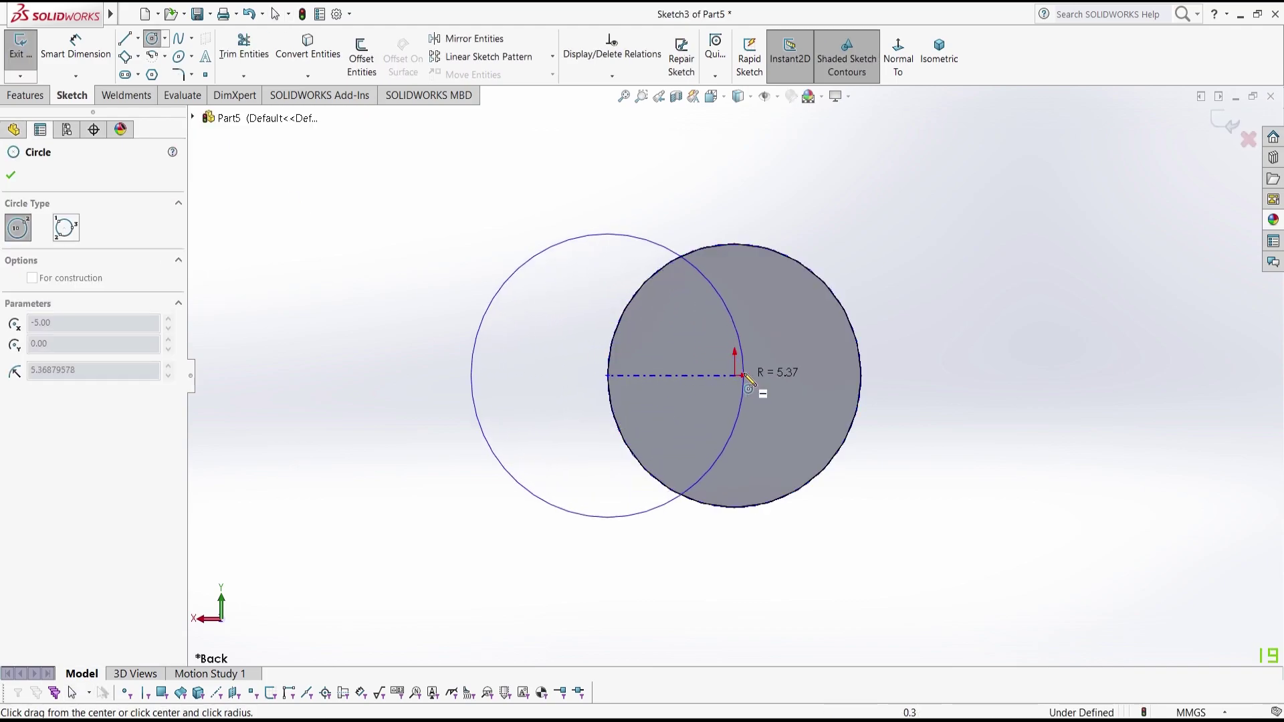
{"action": "left_click", "coordinate": [697, 380]}
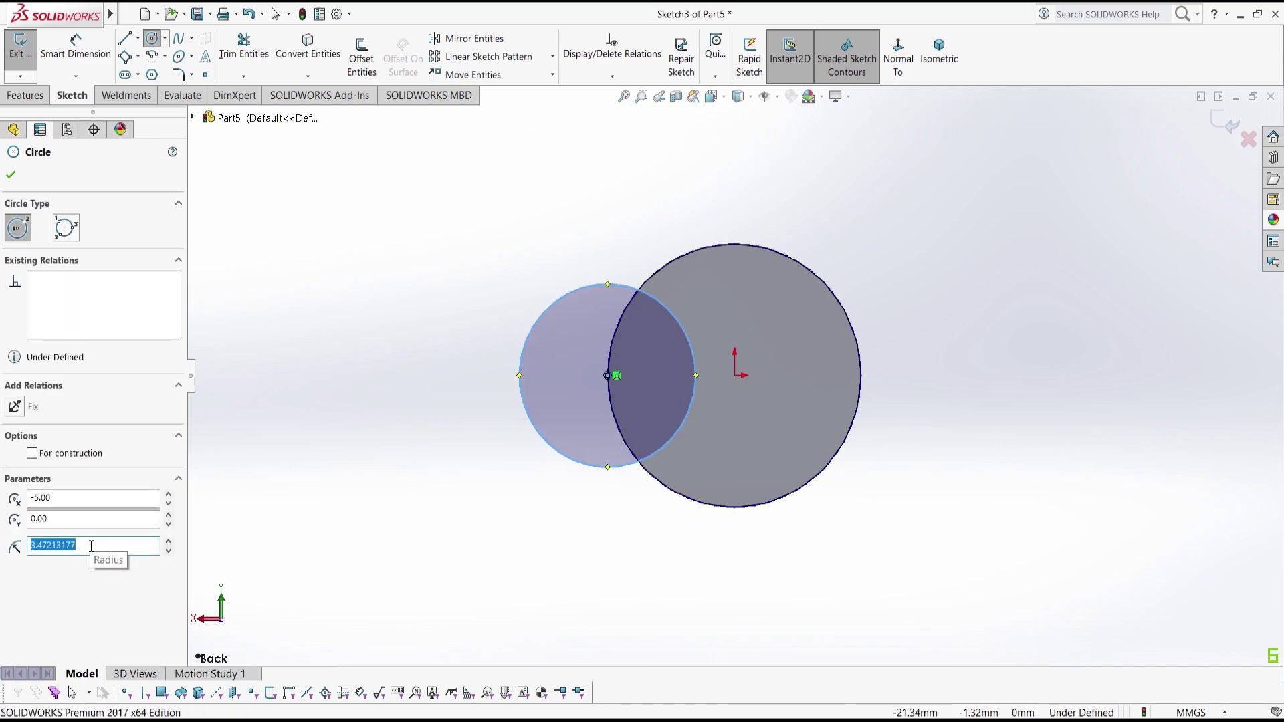
{"action": "key", "text": "Return"}
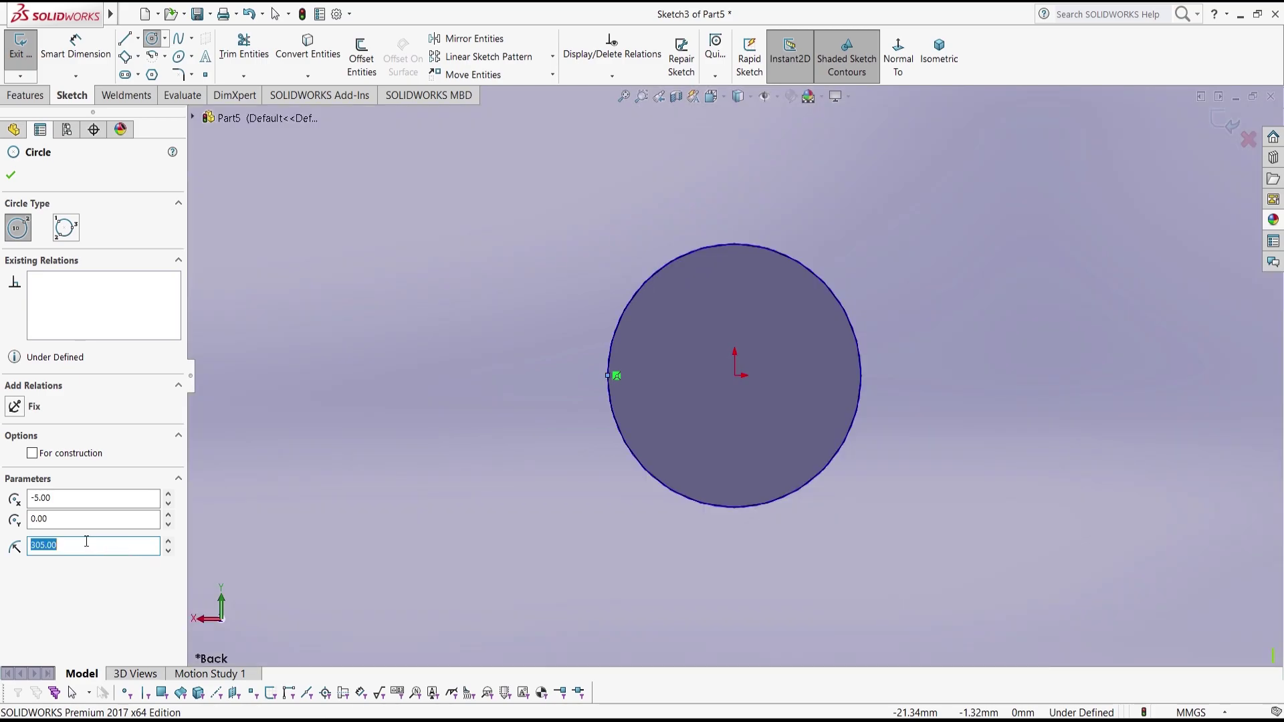
{"action": "type", "text": "5"}
{"action": "key", "text": "Return"}
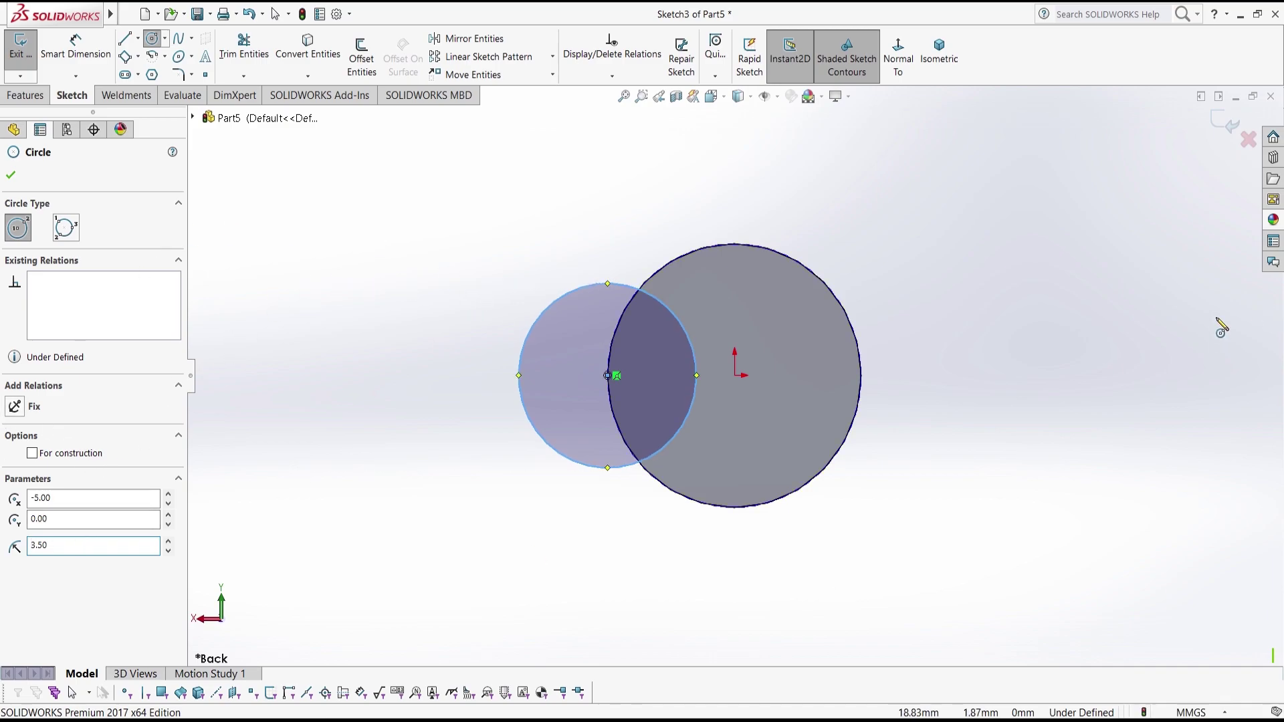
{"action": "left_click", "coordinate": [1227, 124]}
{"action": "middle_click_drag", "start_coordinate": [938, 342], "coordinate": [1070, 321]}
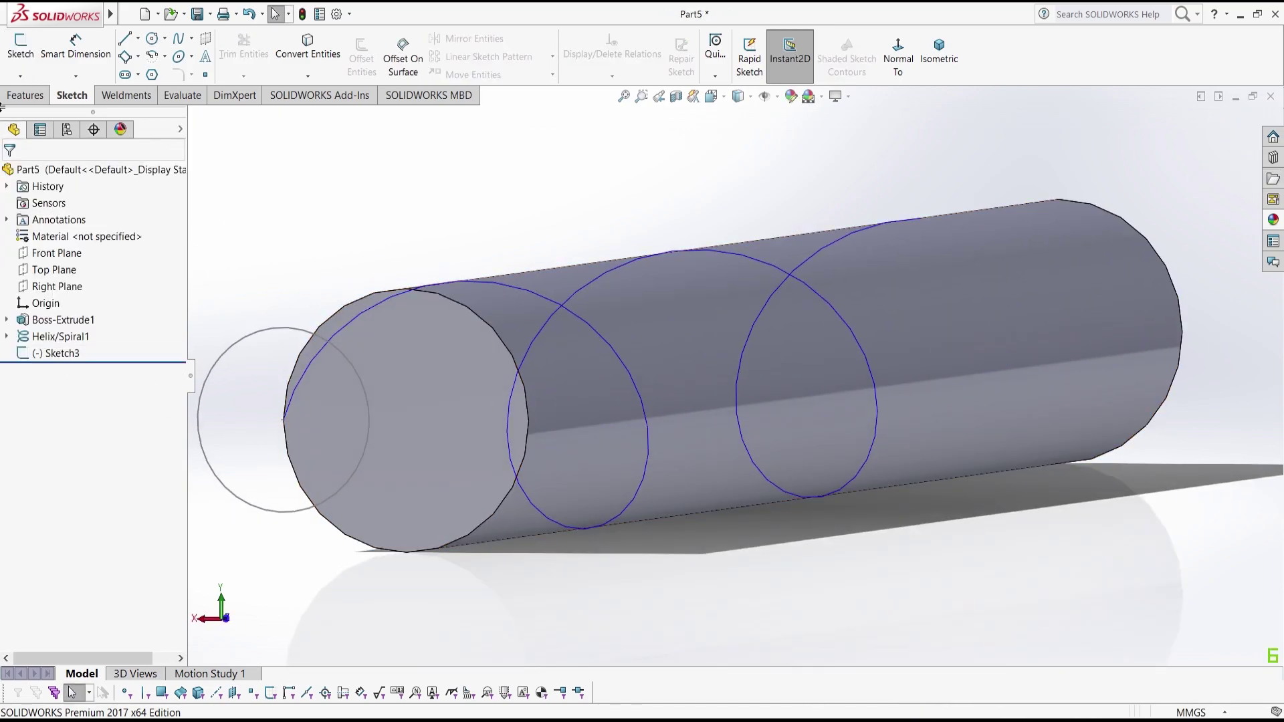
- Swept-cut the small Sketch3 circle along Helix/Spiral1 to carve the groove
{"action": "left_click", "coordinate": [28, 96]}
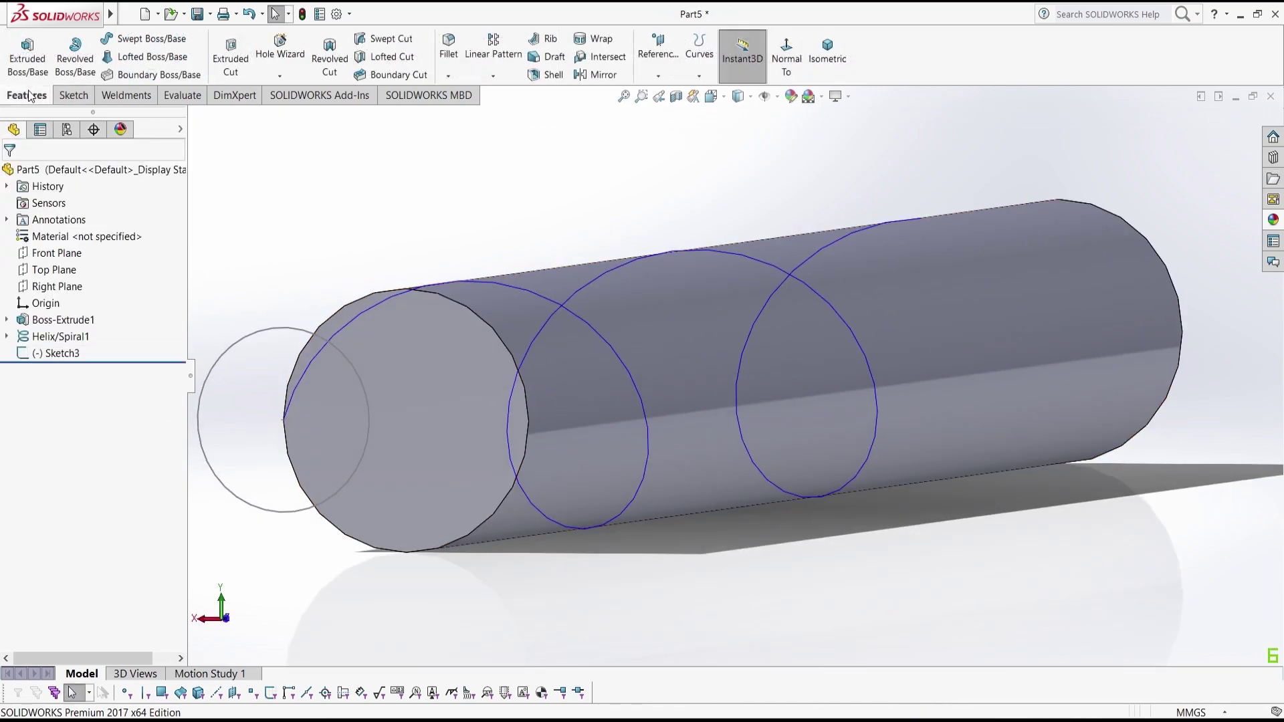
{"action": "left_click", "coordinate": [387, 39]}
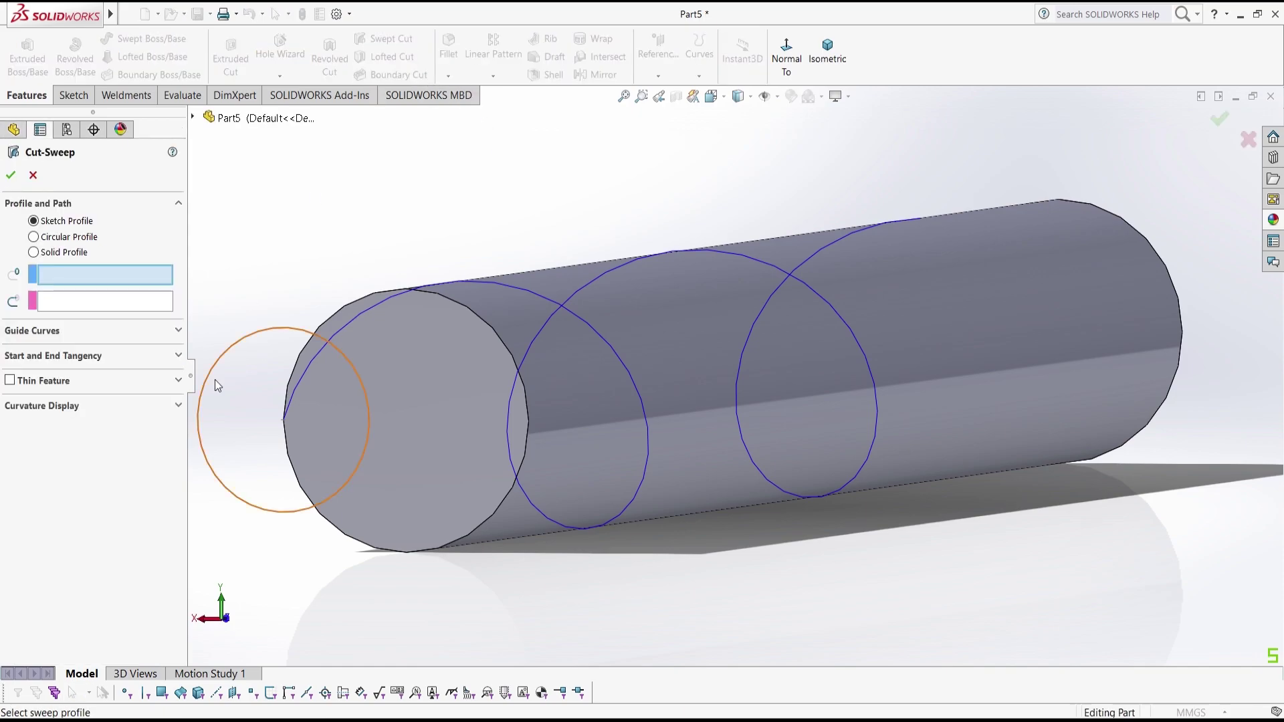
{"action": "left_click", "coordinate": [263, 338]}
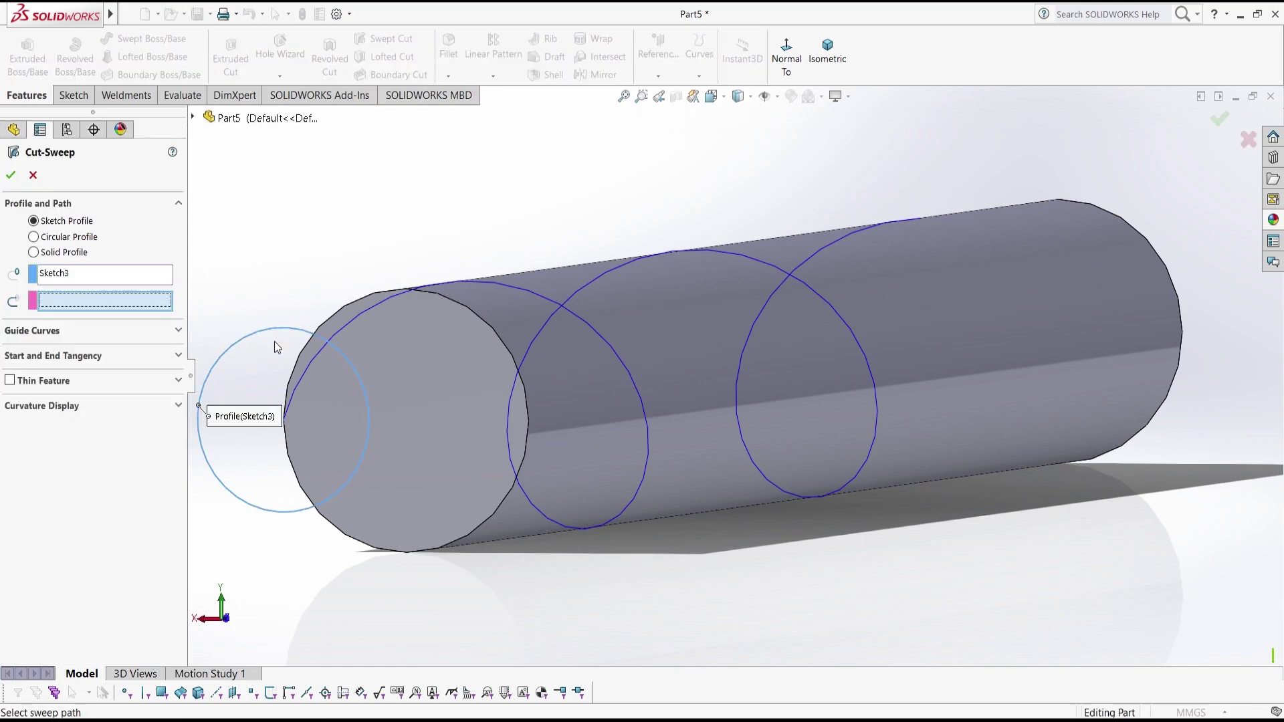
{"action": "left_click", "coordinate": [524, 293]}
{"action": "key", "text": "Return"}
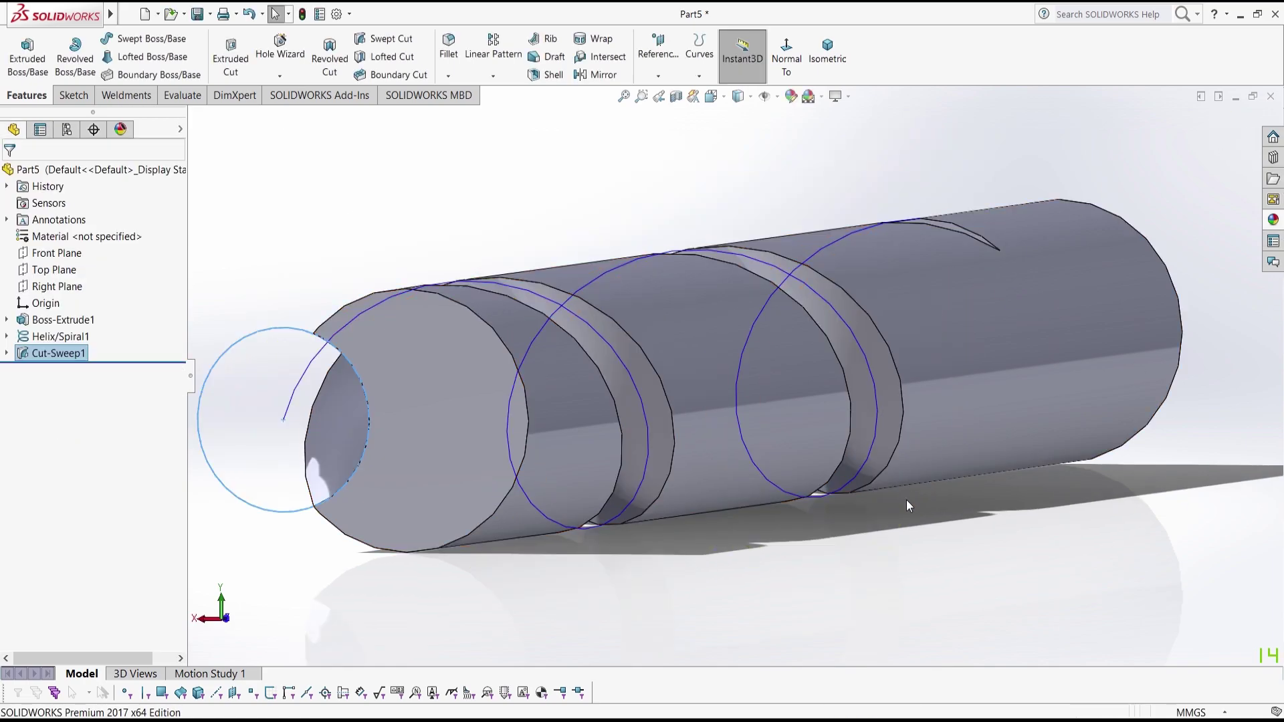
{"action": "middle_click_drag", "start_coordinate": [744, 597], "coordinate": [441, 417]}
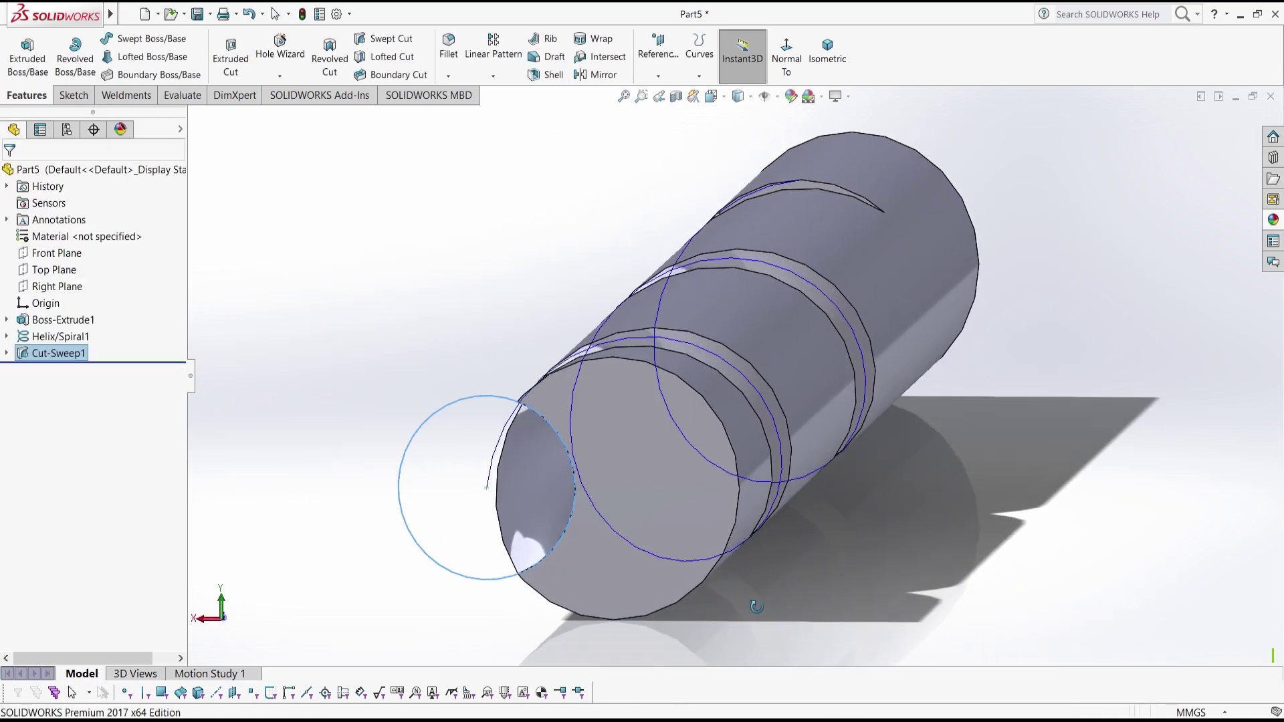
{"action": "right_click", "coordinate": [440, 412]}
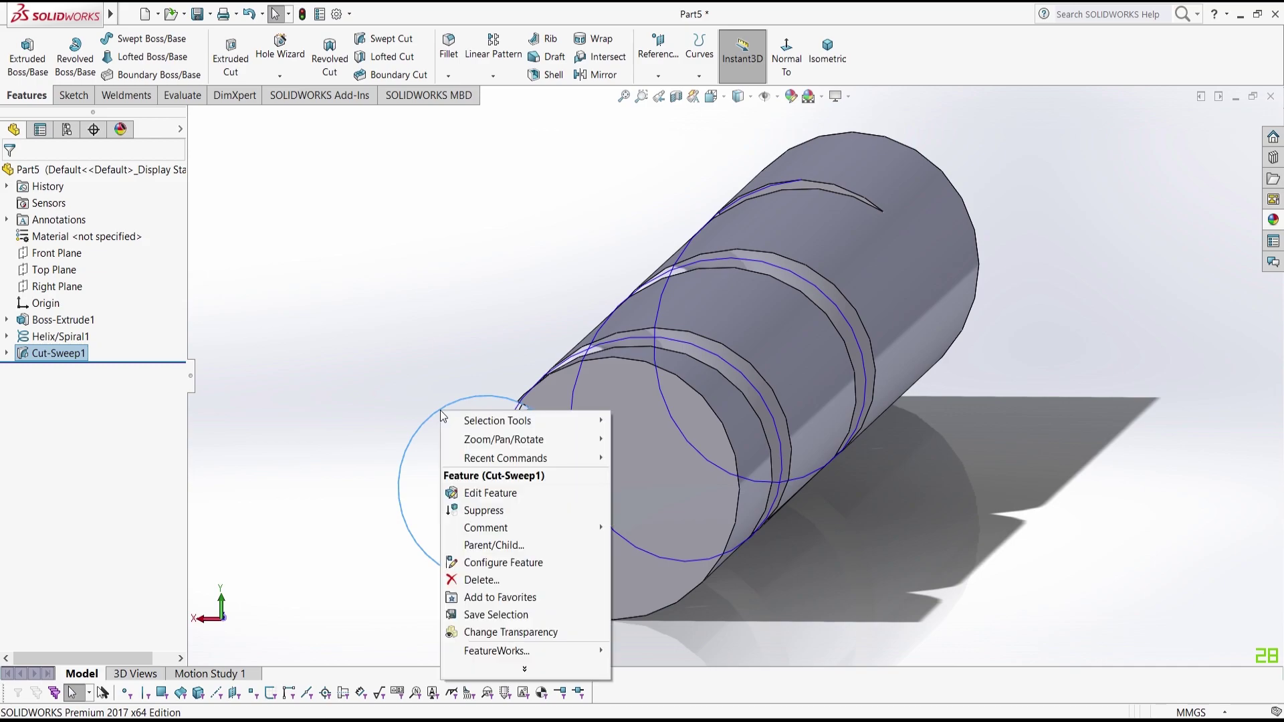
{"action": "left_click", "coordinate": [408, 460]}
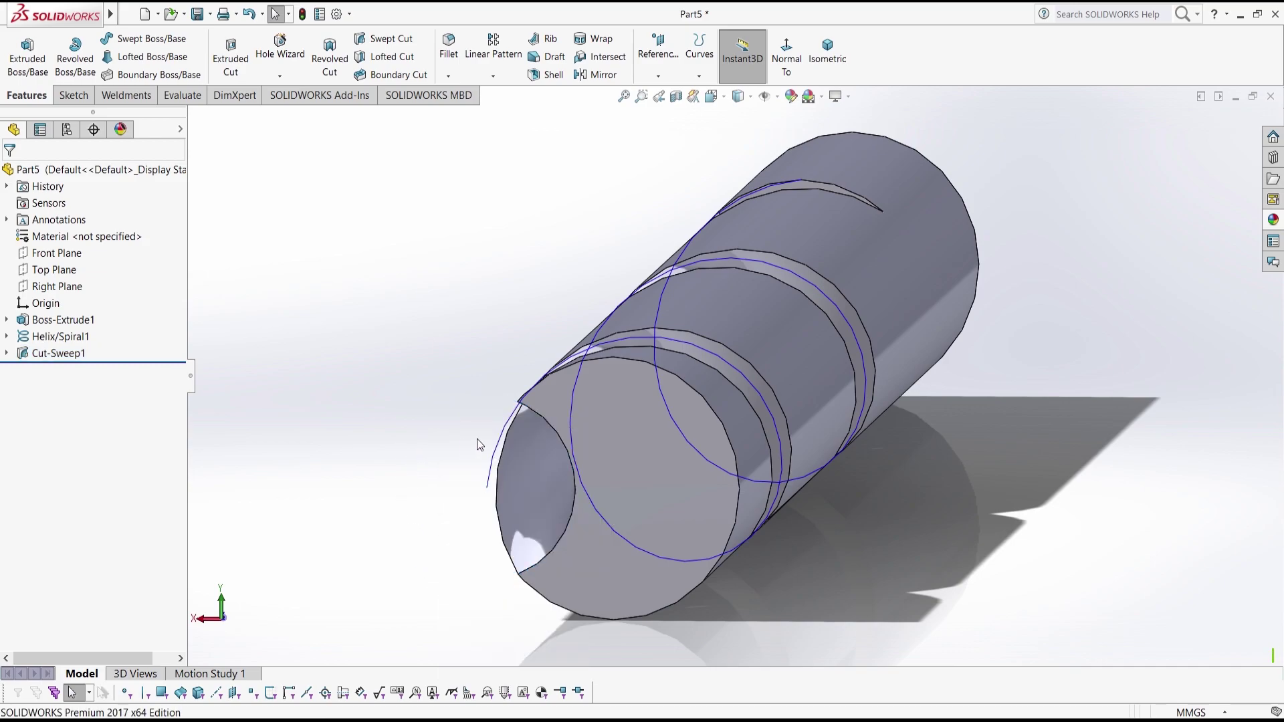
{"action": "left_click", "coordinate": [628, 339]}
{"action": "right_click", "coordinate": [628, 339]}
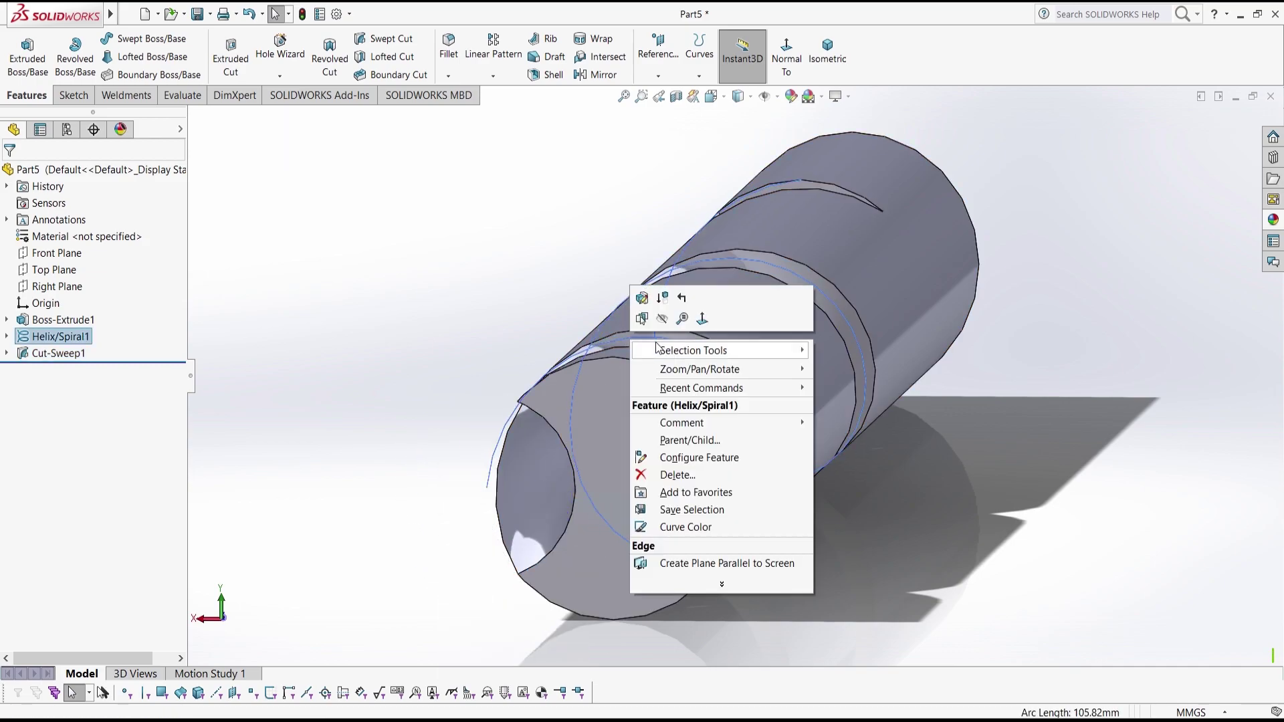
{"action": "left_click", "coordinate": [653, 504]}
{"action": "left_click", "coordinate": [652, 504]}
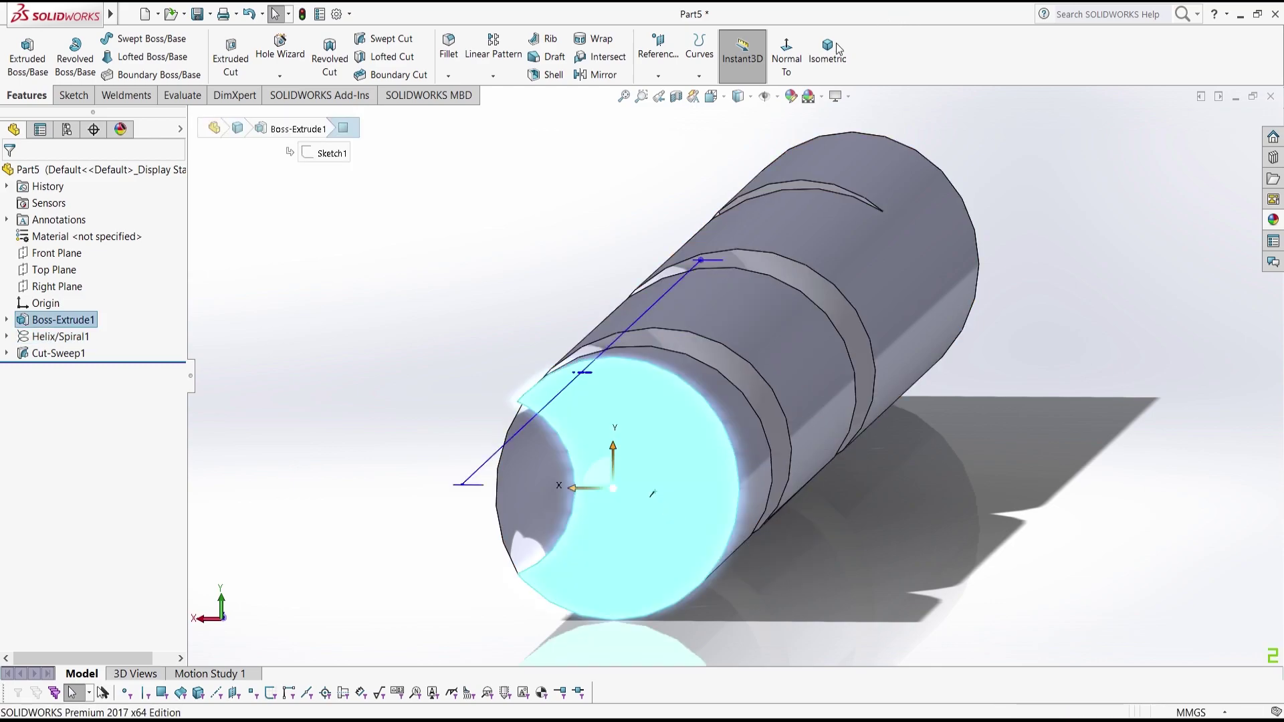
{"action": "left_click", "coordinate": [787, 60]}
{"action": "middle_click_drag", "start_coordinate": [825, 393], "coordinate": [907, 406]}
{"action": "left_click", "coordinate": [906, 399]}
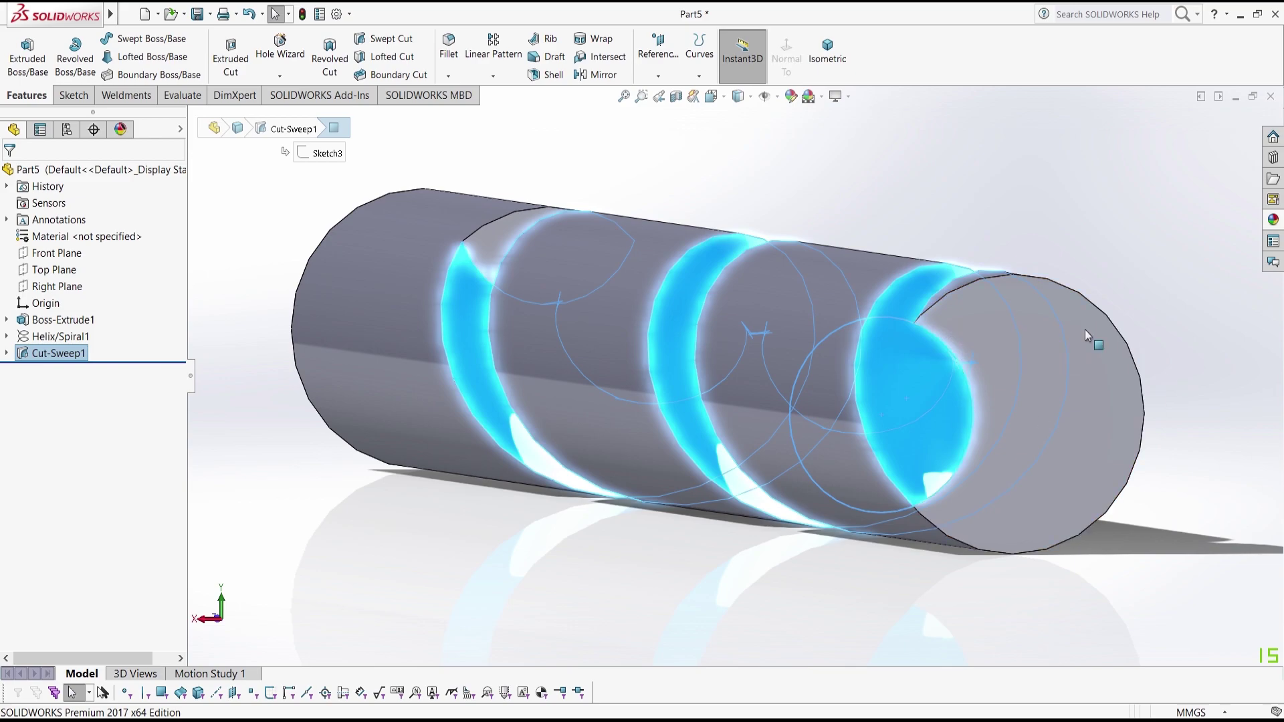
- Circular-pattern the swept cut into 2 instances over 360° about the end-face axis
{"action": "left_click", "coordinate": [494, 76]}
{"action": "left_click", "coordinate": [502, 114]}
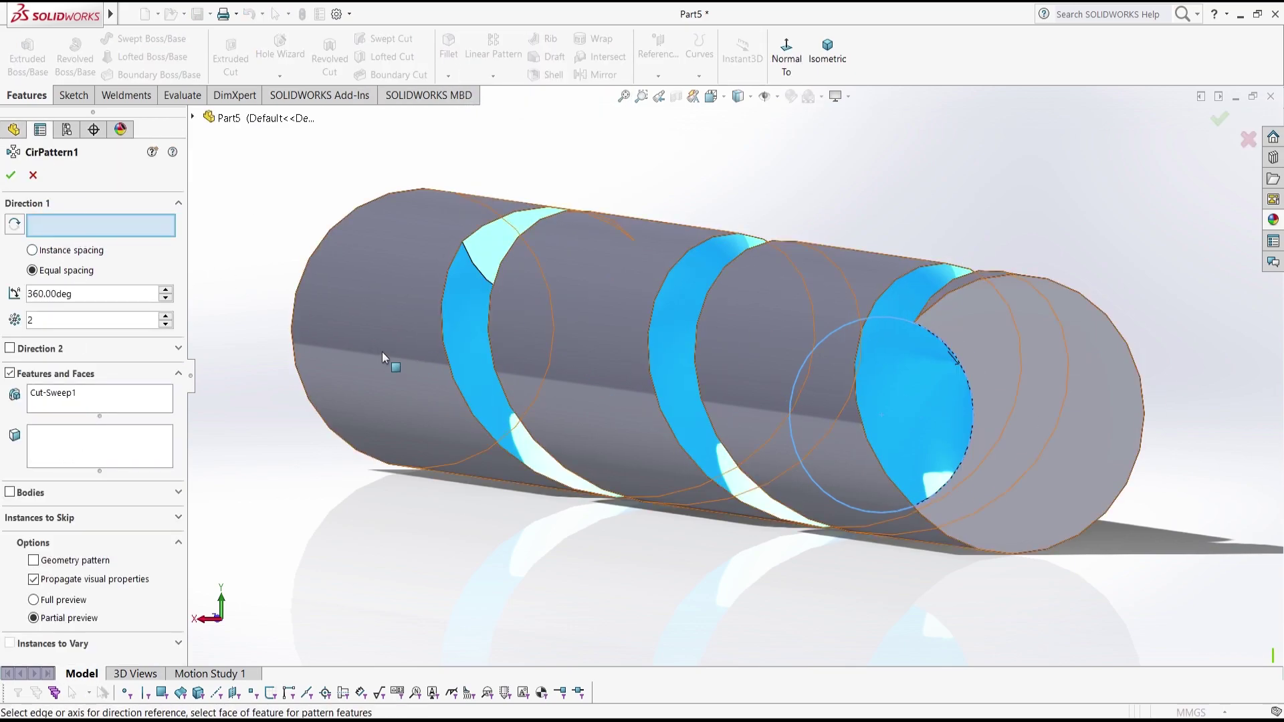
{"action": "middle_click_drag", "start_coordinate": [386, 355], "coordinate": [652, 371]}
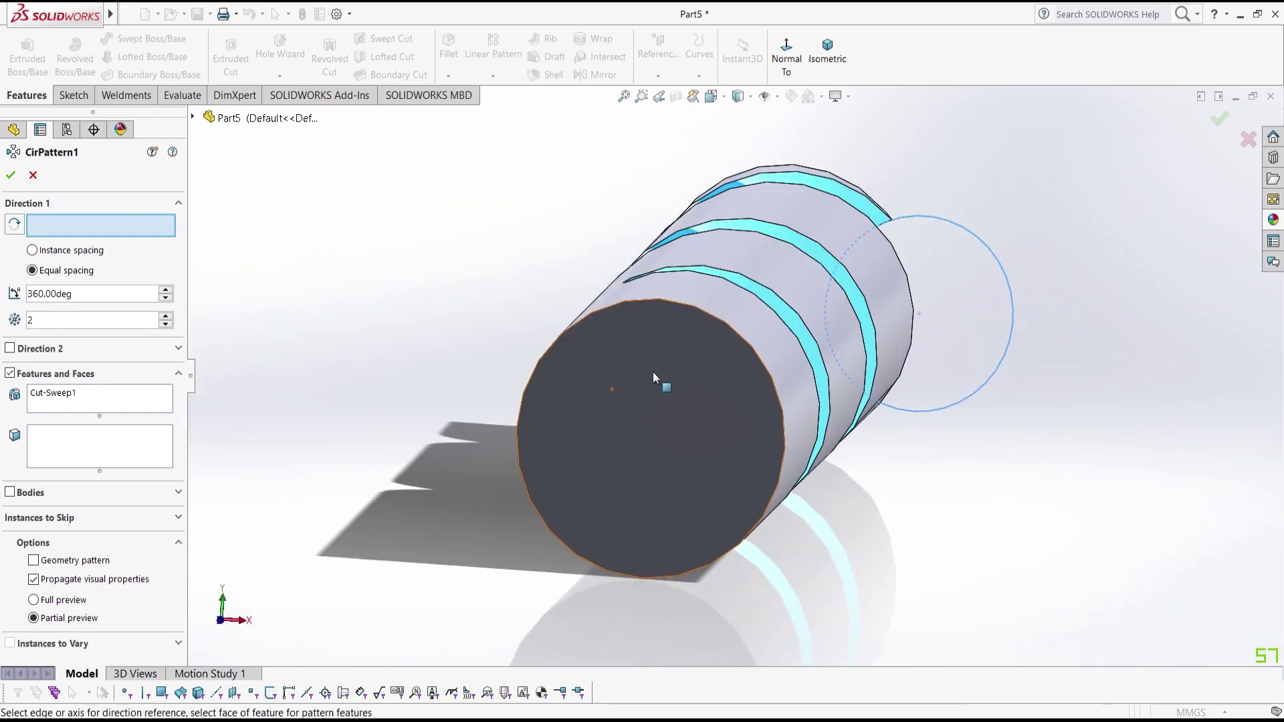
{"action": "scroll", "coordinate": [889, 322], "scroll_direction": "down", "scroll_amount": 5}
{"action": "scroll", "coordinate": [869, 334], "scroll_direction": "up", "scroll_amount": 6}
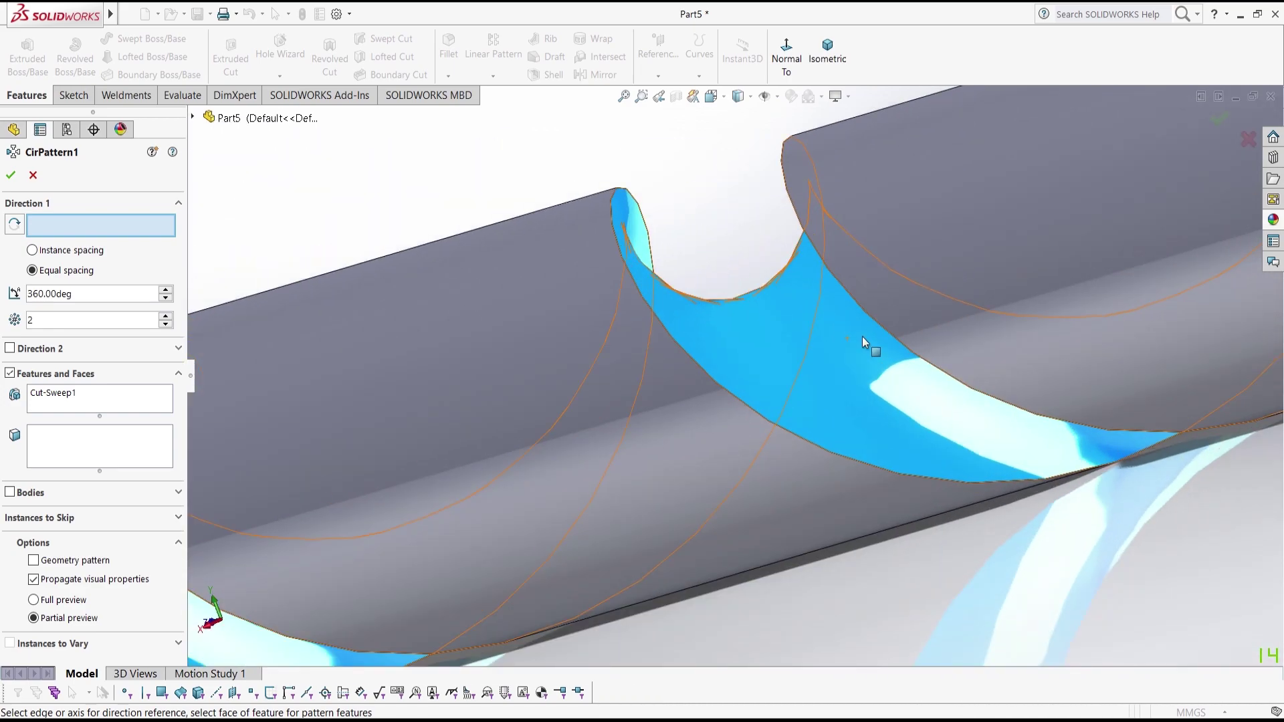
{"action": "middle_click_drag", "start_coordinate": [563, 468], "coordinate": [687, 442]}
{"action": "left_click", "coordinate": [779, 463]}
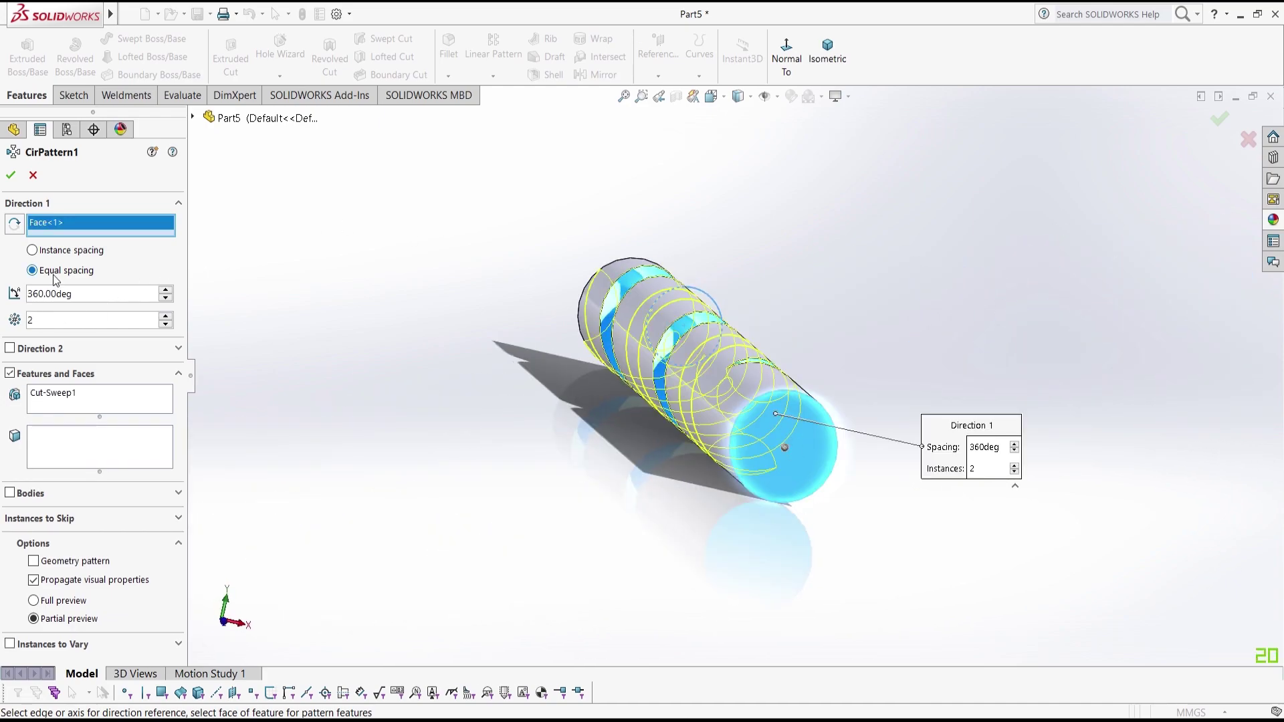
{"action": "left_click", "coordinate": [1216, 122]}
{"action": "middle_click_drag", "start_coordinate": [1029, 263], "coordinate": [901, 407]}
{"action": "scroll", "coordinate": [888, 355], "scroll_direction": "down", "scroll_amount": 3}
{"action": "middle_click_drag", "start_coordinate": [787, 348], "coordinate": [1059, 509]}
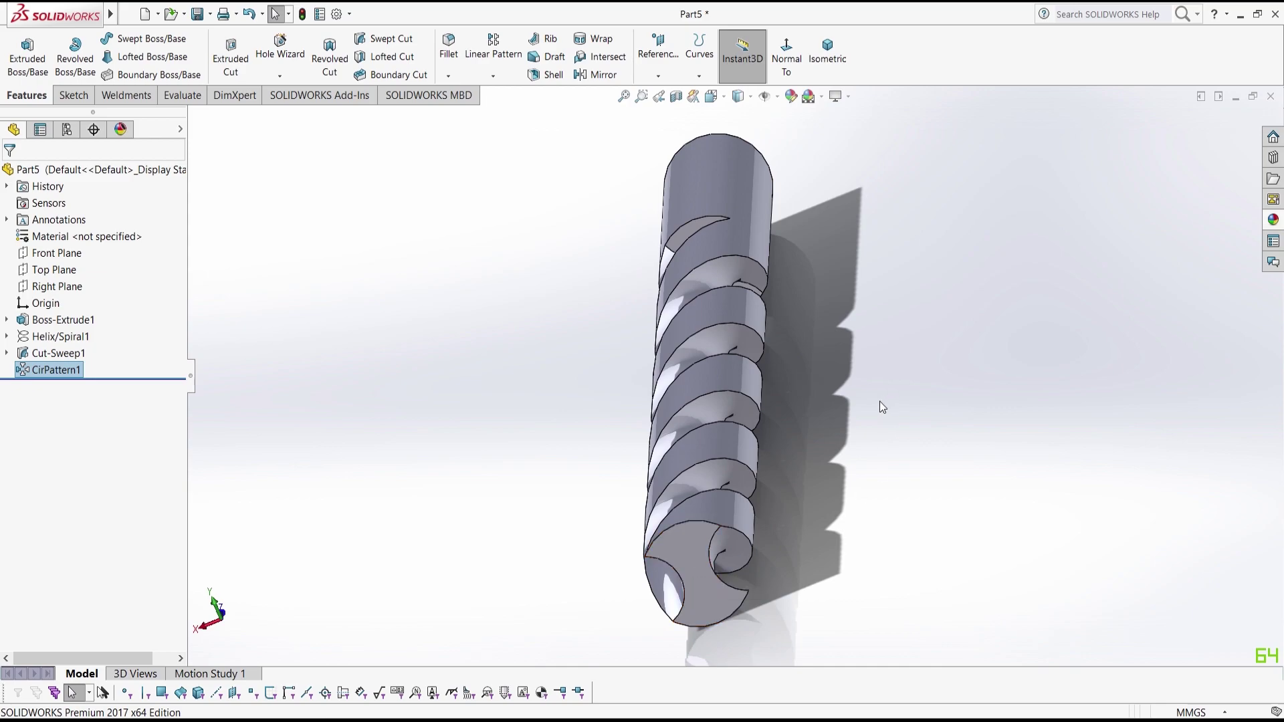
- On the Top Plane, draw a centerline down the rod's axis from the top edge midpoint
{"action": "middle_click_drag", "start_coordinate": [880, 404], "coordinate": [753, 535]}
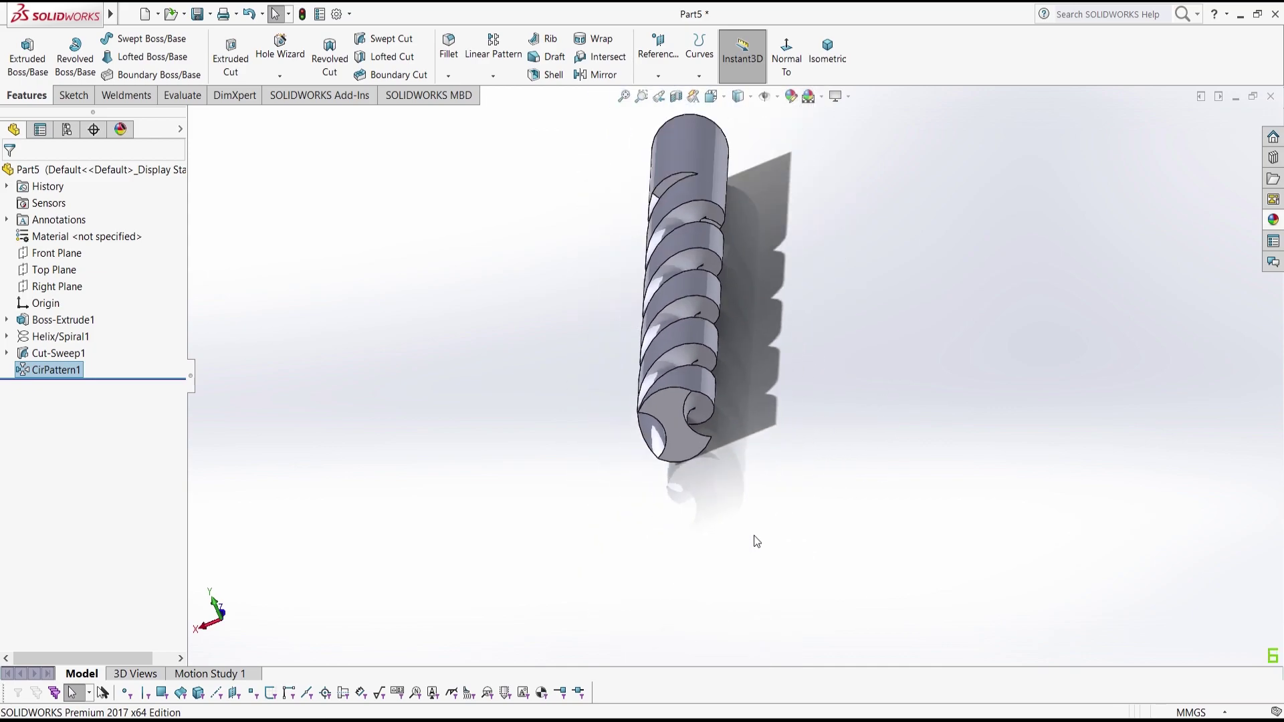
{"action": "left_click", "coordinate": [667, 413]}
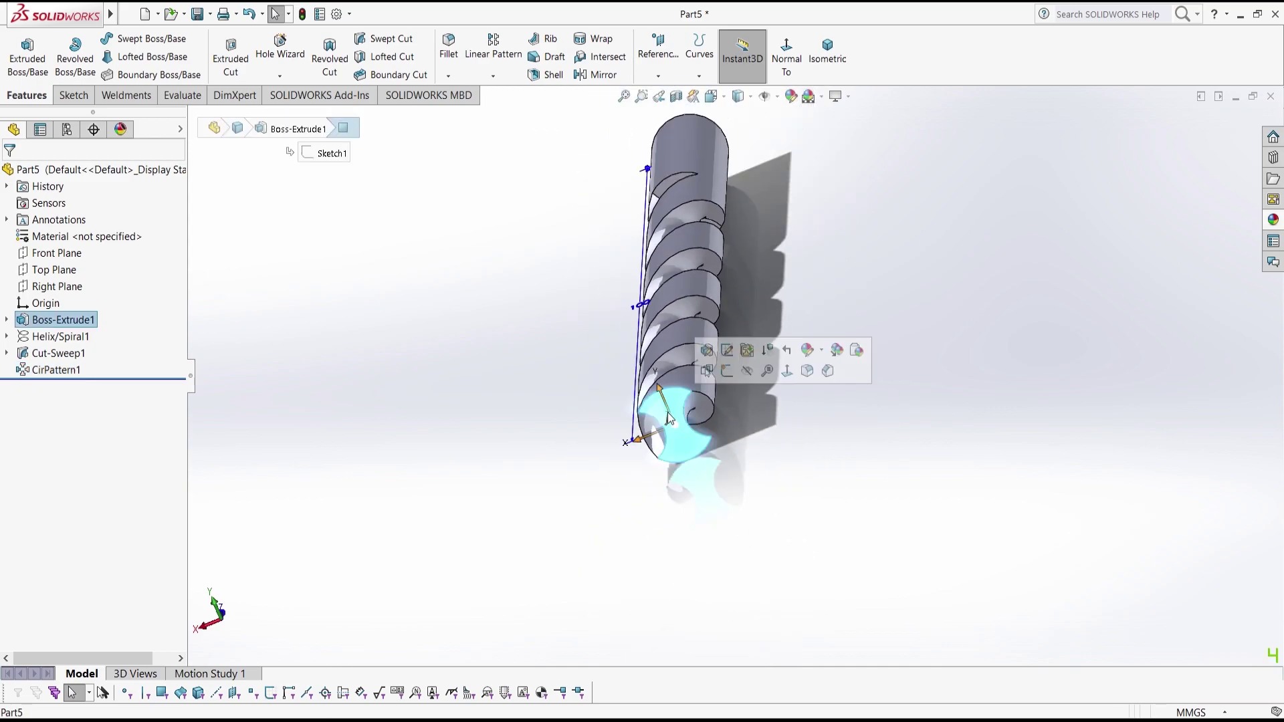
{"action": "left_click", "coordinate": [678, 138]}
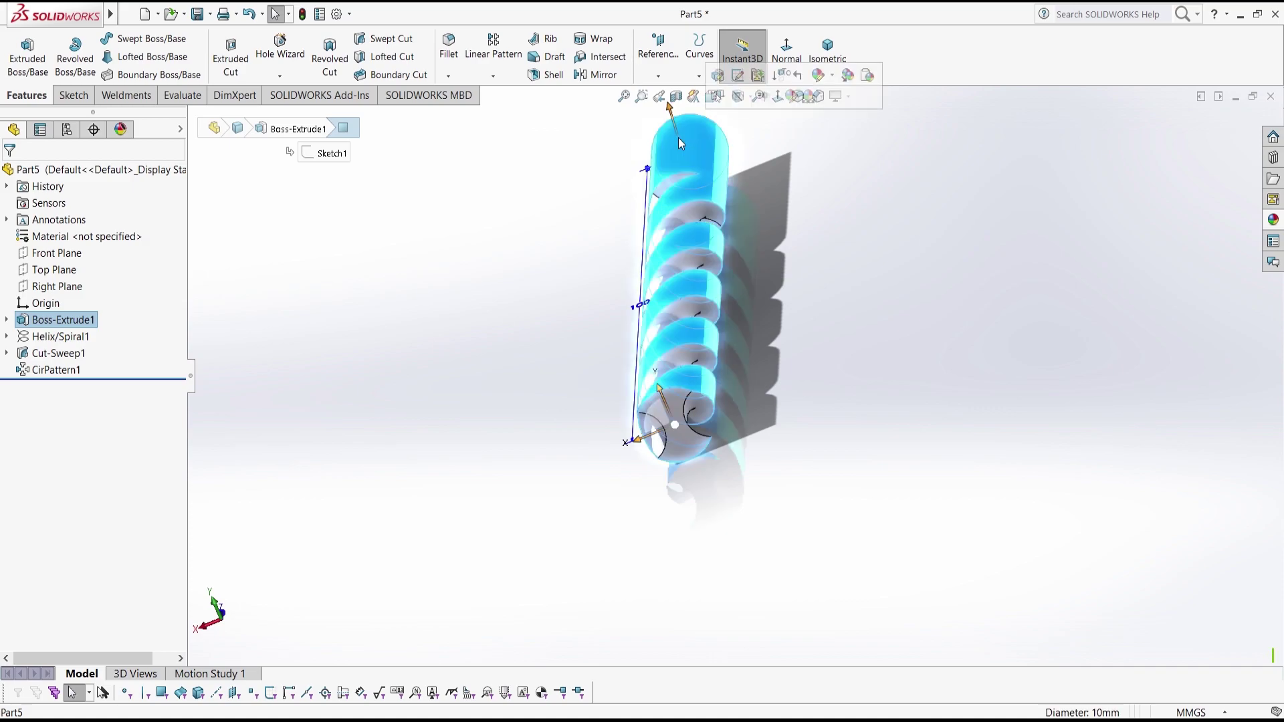
{"action": "left_click", "coordinate": [54, 271]}
{"action": "left_click", "coordinate": [794, 62]}
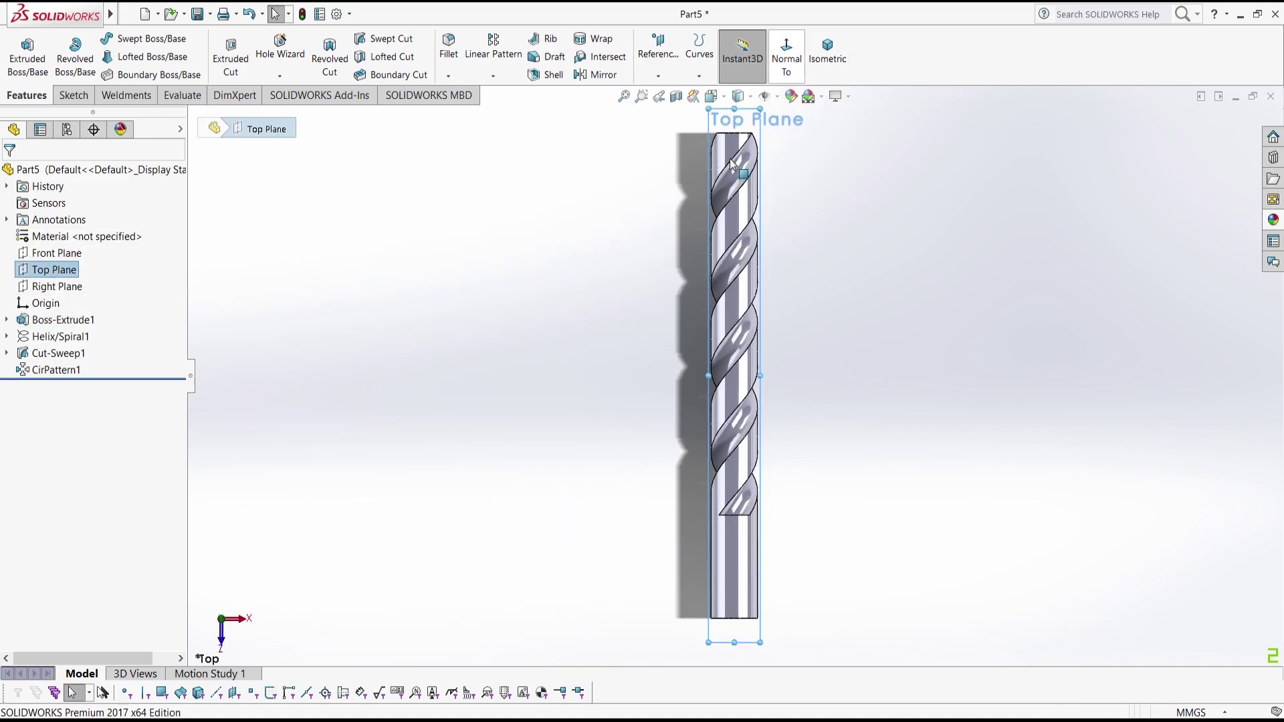
{"action": "scroll", "coordinate": [738, 201], "scroll_direction": "down", "scroll_amount": 6}
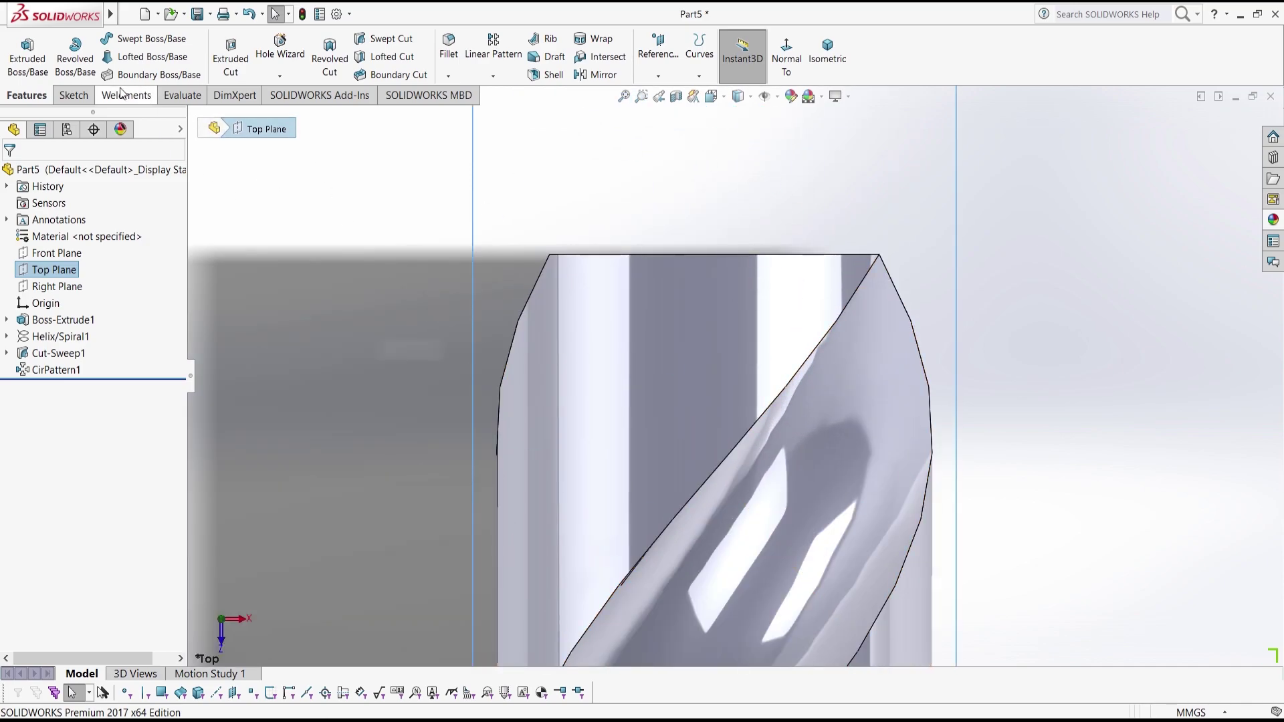
{"action": "left_click", "coordinate": [73, 95]}
{"action": "left_click", "coordinate": [138, 38]}
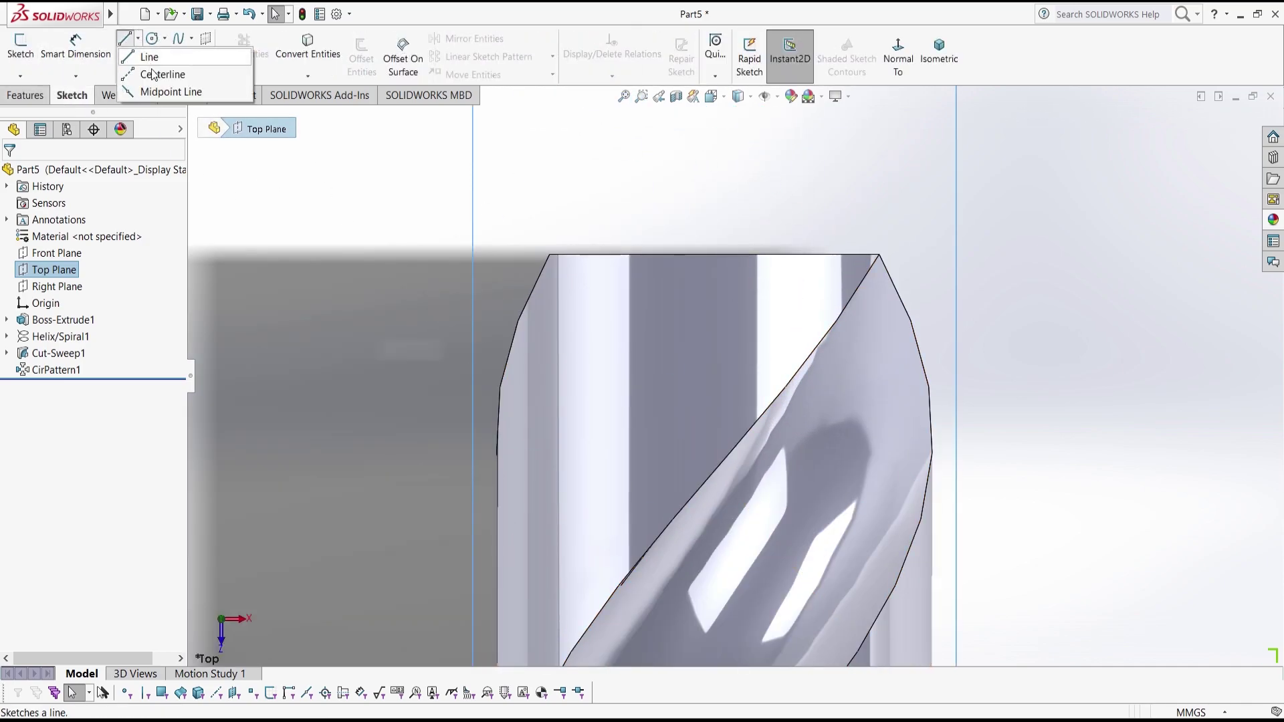
{"action": "left_click", "coordinate": [161, 71]}
{"action": "left_click", "coordinate": [715, 254]}
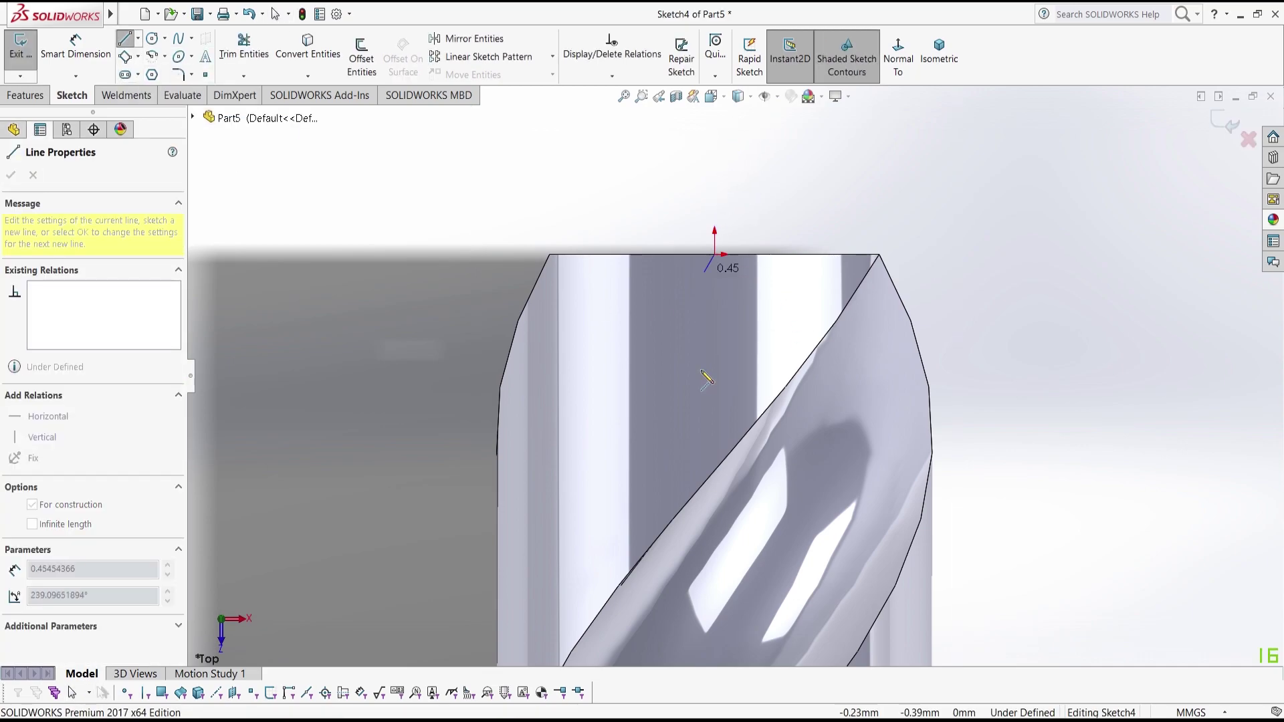
{"action": "left_click", "coordinate": [715, 490]}
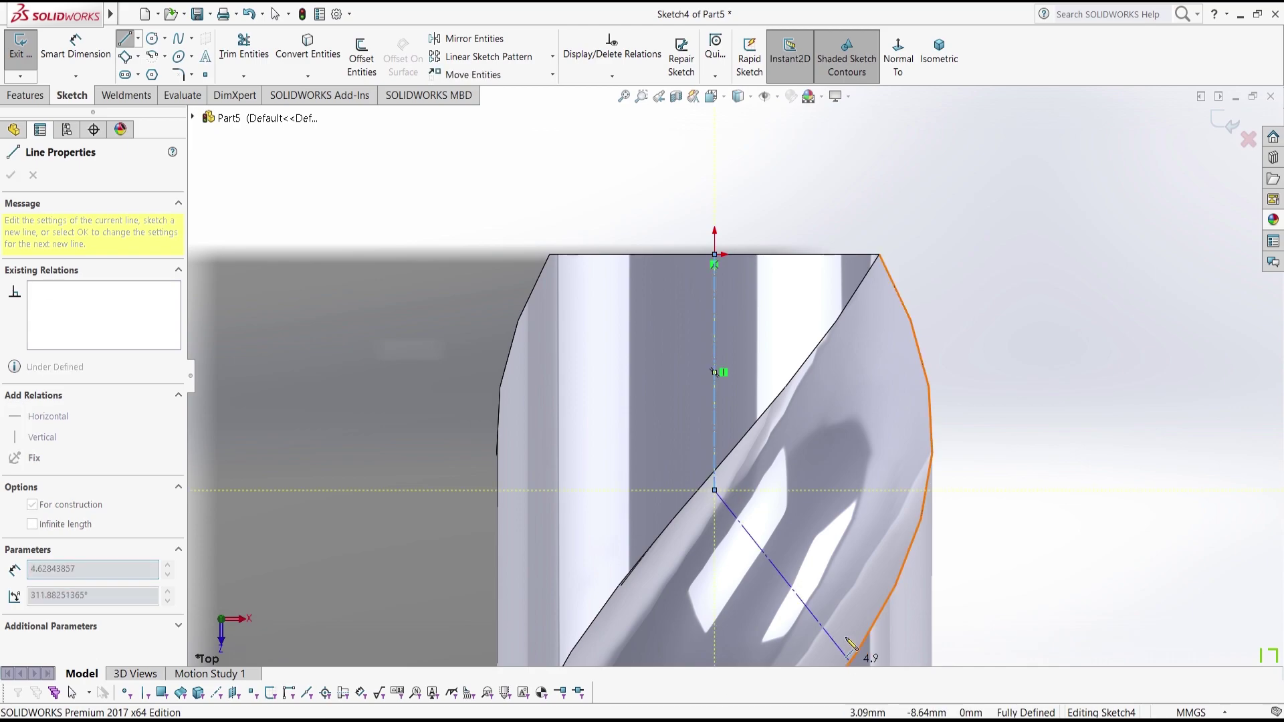
{"action": "key", "text": "Escape"}
- Draw a closed four-sided tip profile starting and ending at the centerline's top end
{"action": "left_click", "coordinate": [133, 39]}
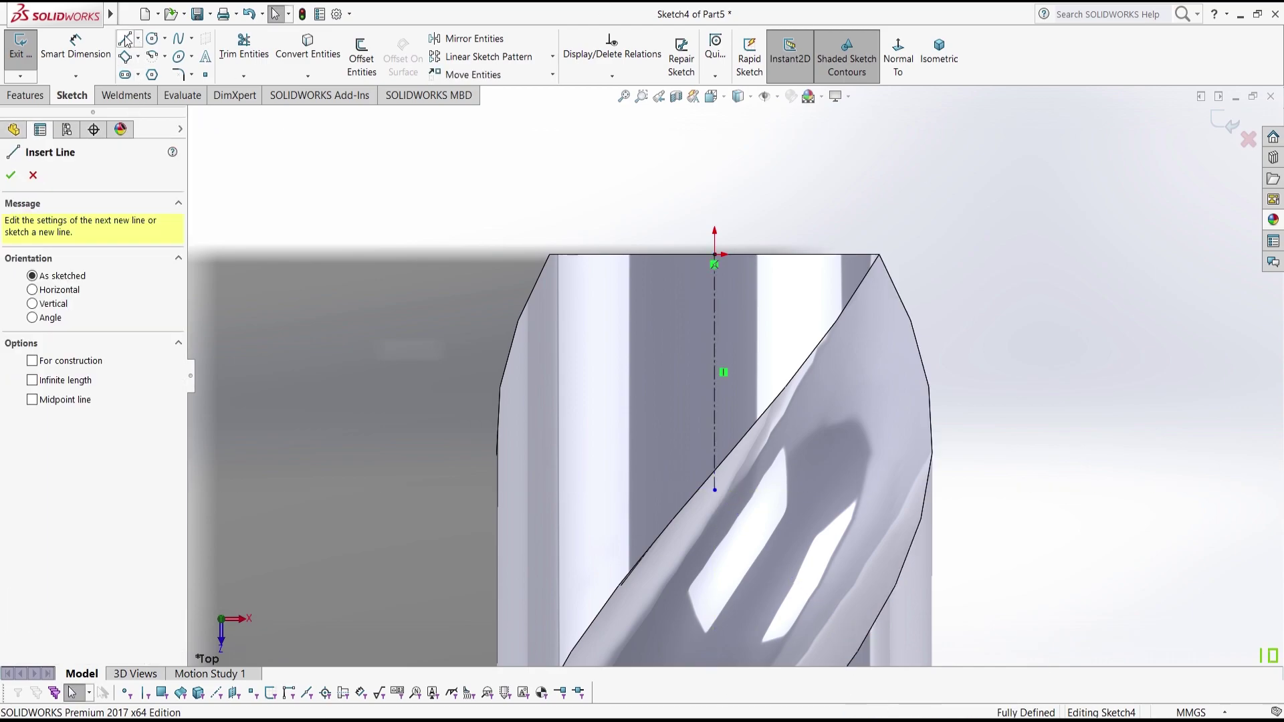
{"action": "left_click", "coordinate": [714, 255]}
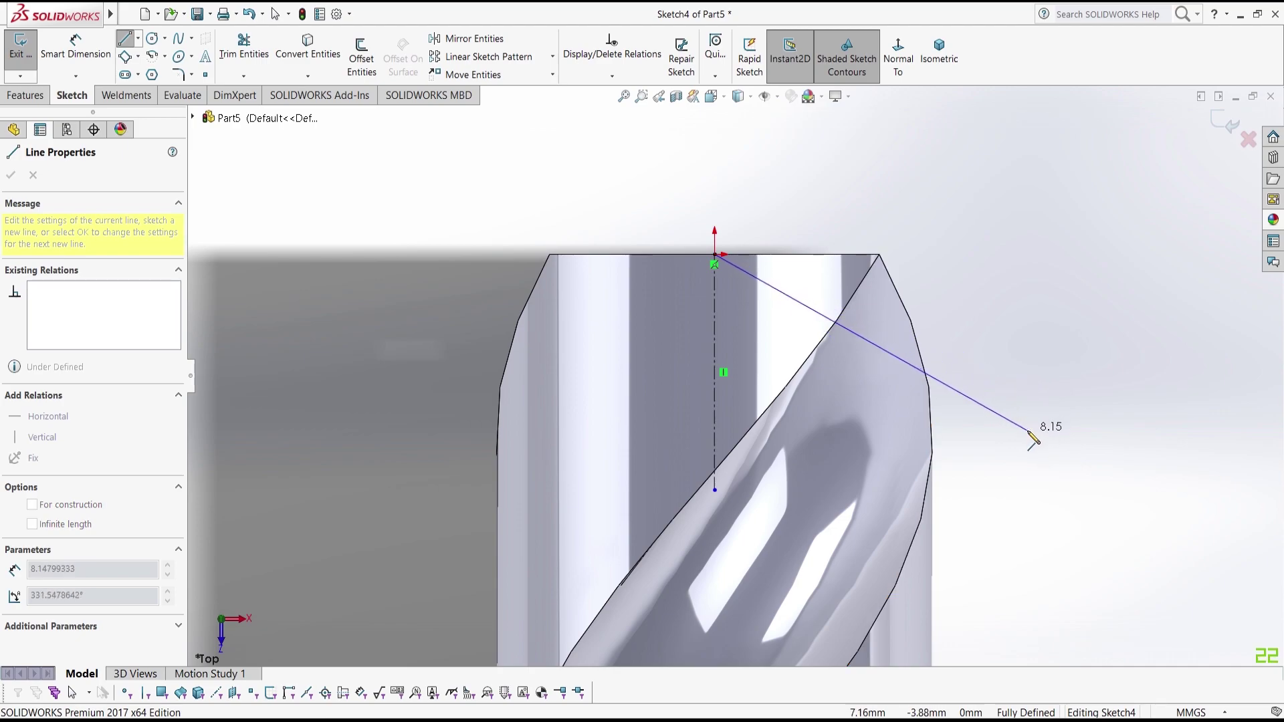
{"action": "left_click", "coordinate": [1028, 430]}
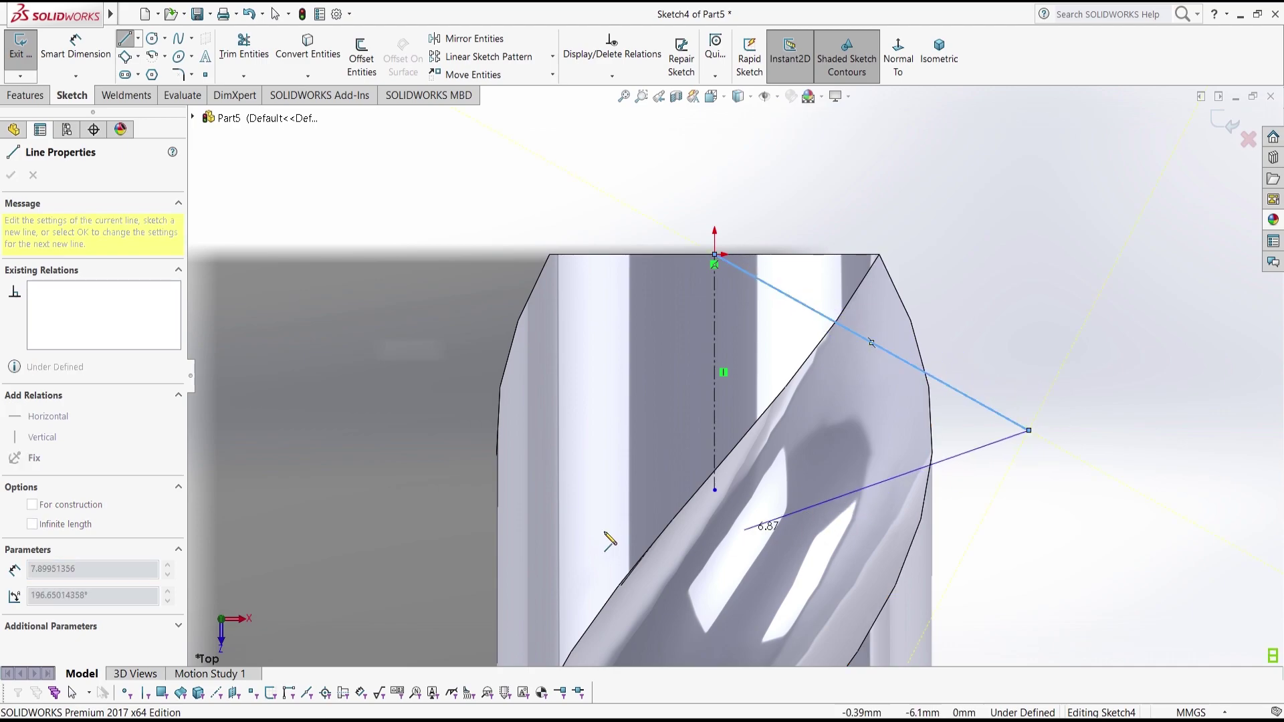
{"action": "left_click", "coordinate": [1047, 127]}
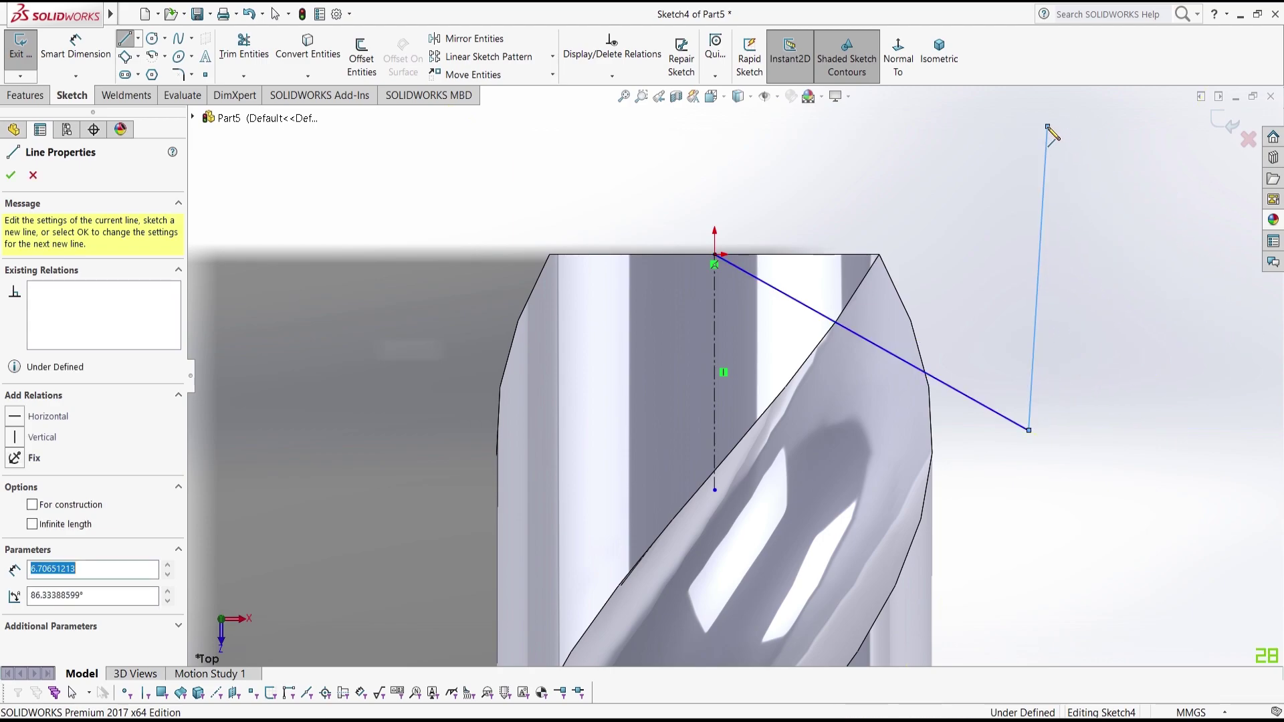
{"action": "left_click", "coordinate": [714, 137]}
{"action": "left_click", "coordinate": [714, 254]}
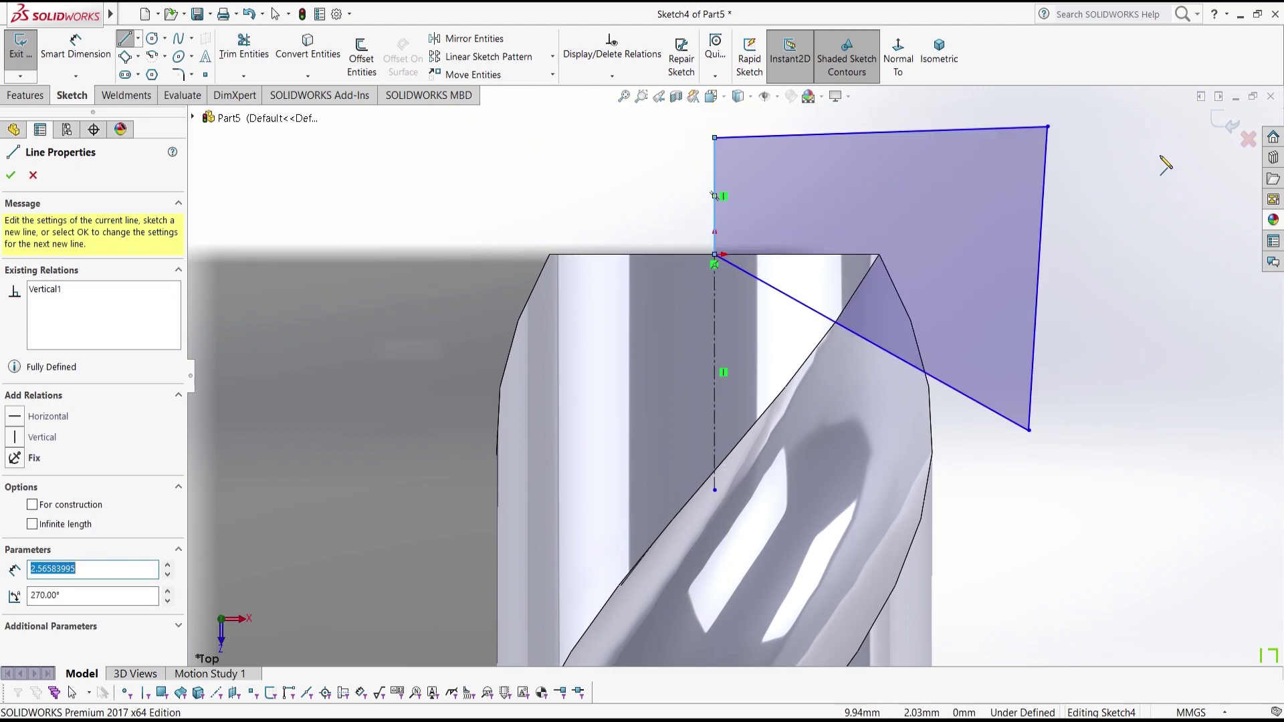
{"action": "key", "text": "Escape"}
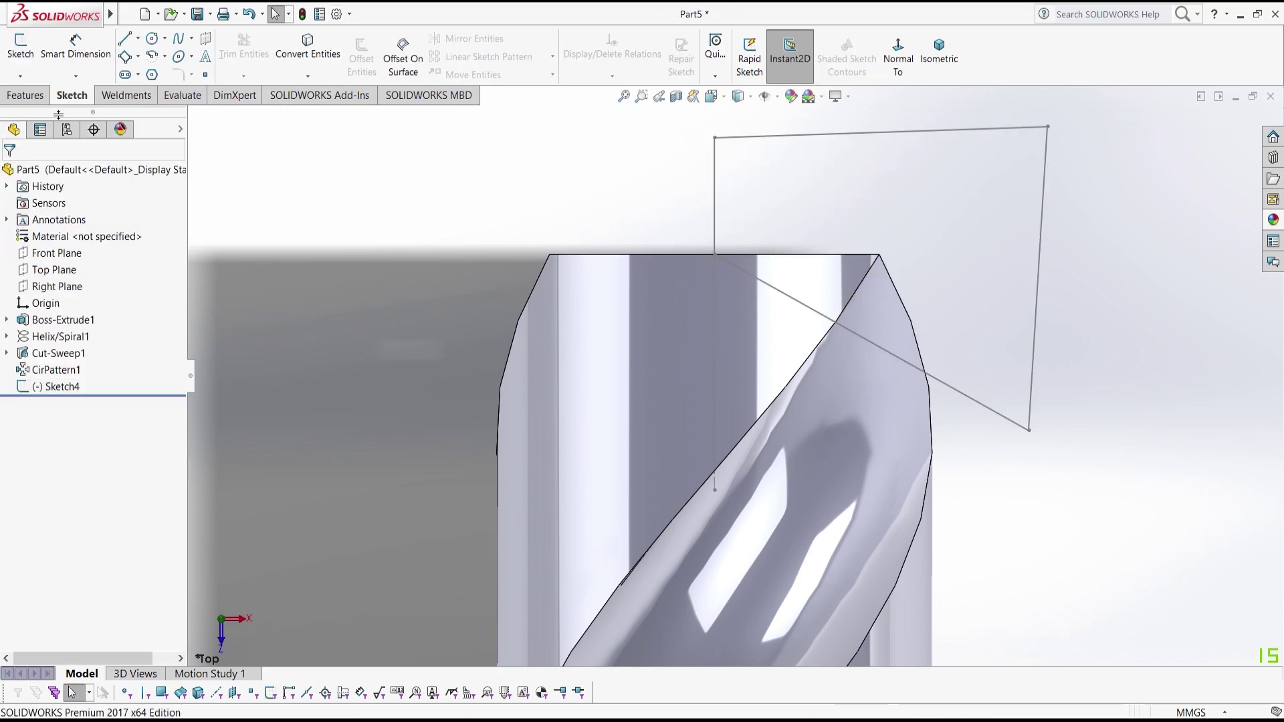
- Revolve-cut Sketch4 360° about Line1 to shape the pointed conical tip
{"action": "left_click", "coordinate": [25, 95]}
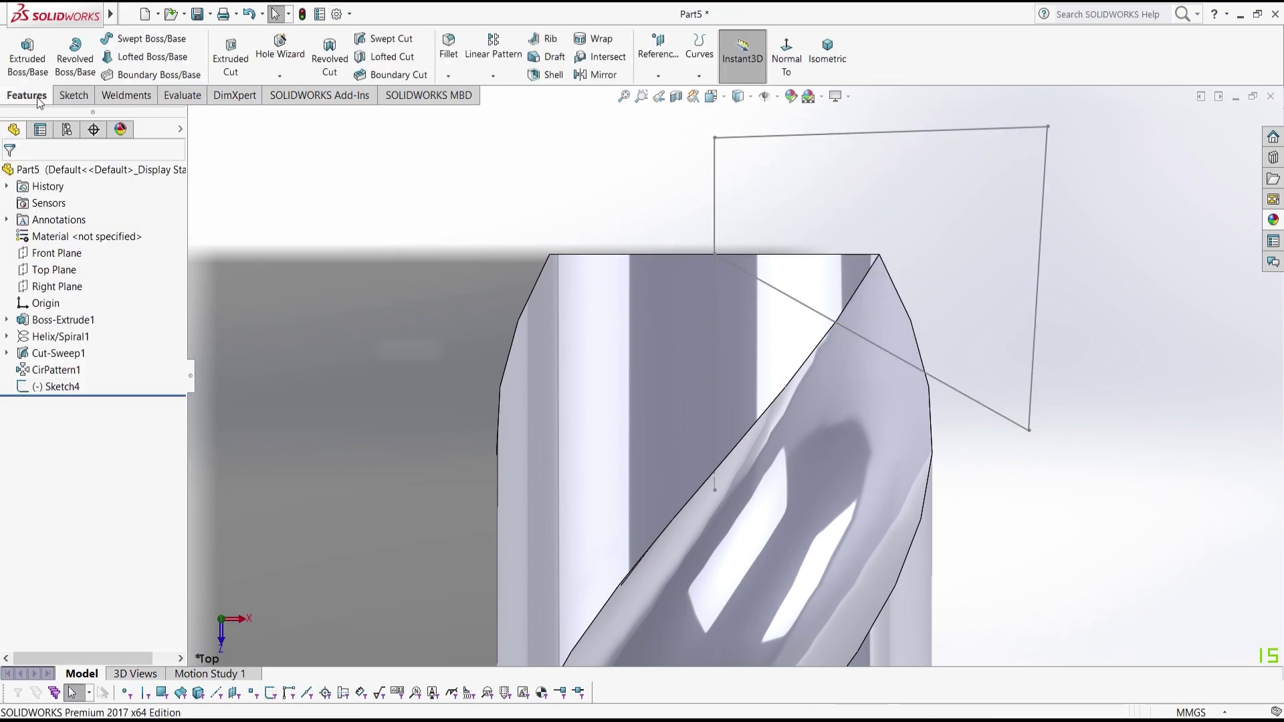
{"action": "left_click", "coordinate": [330, 59]}
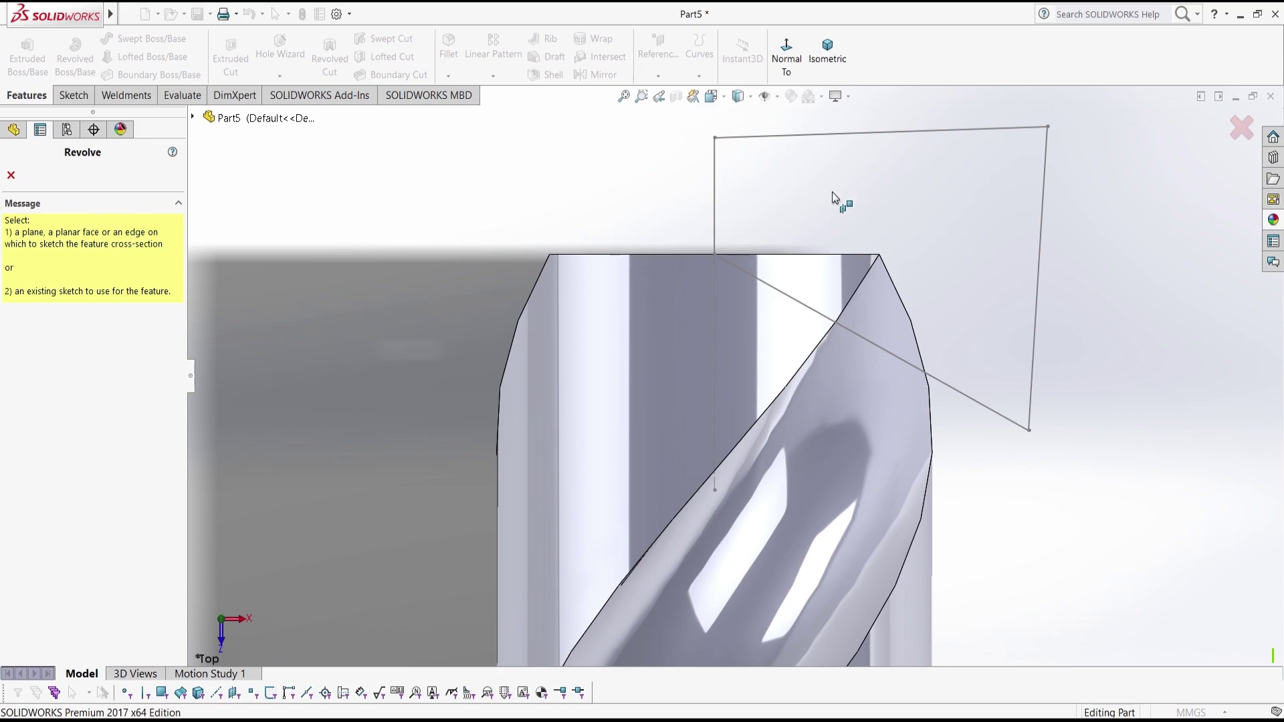
{"action": "left_click", "coordinate": [802, 136]}
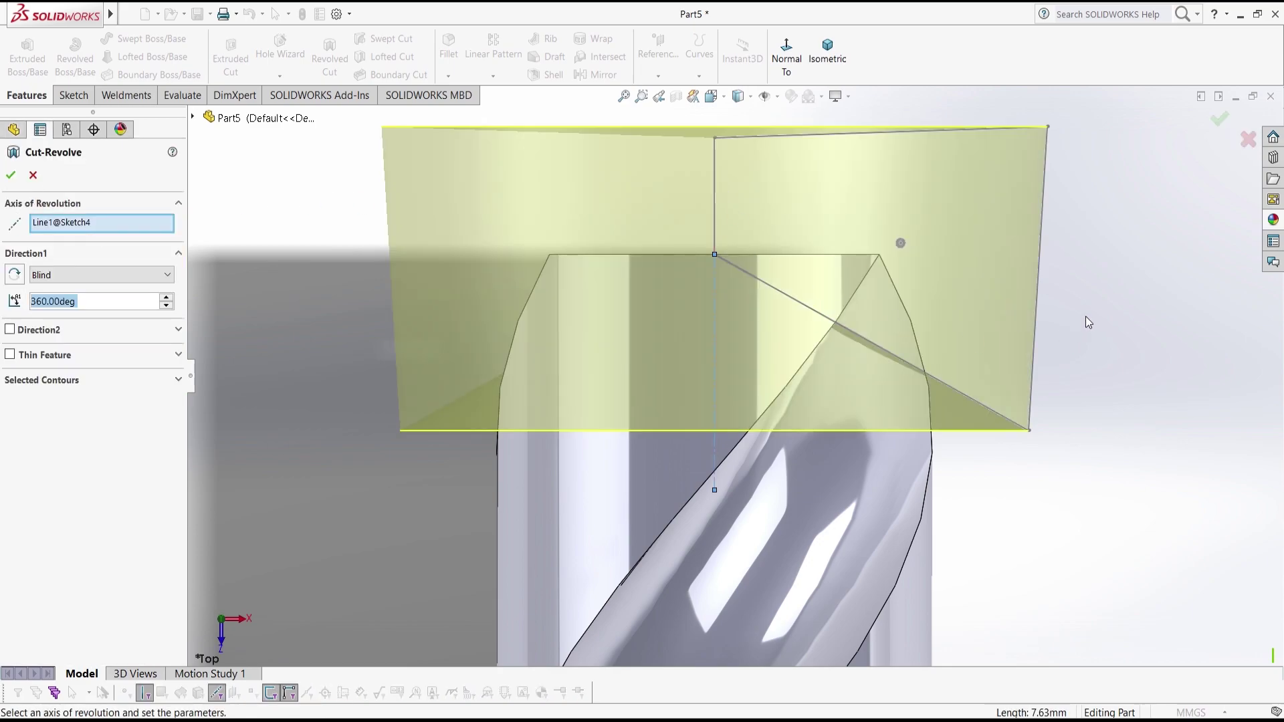
{"action": "left_click", "coordinate": [1218, 119]}
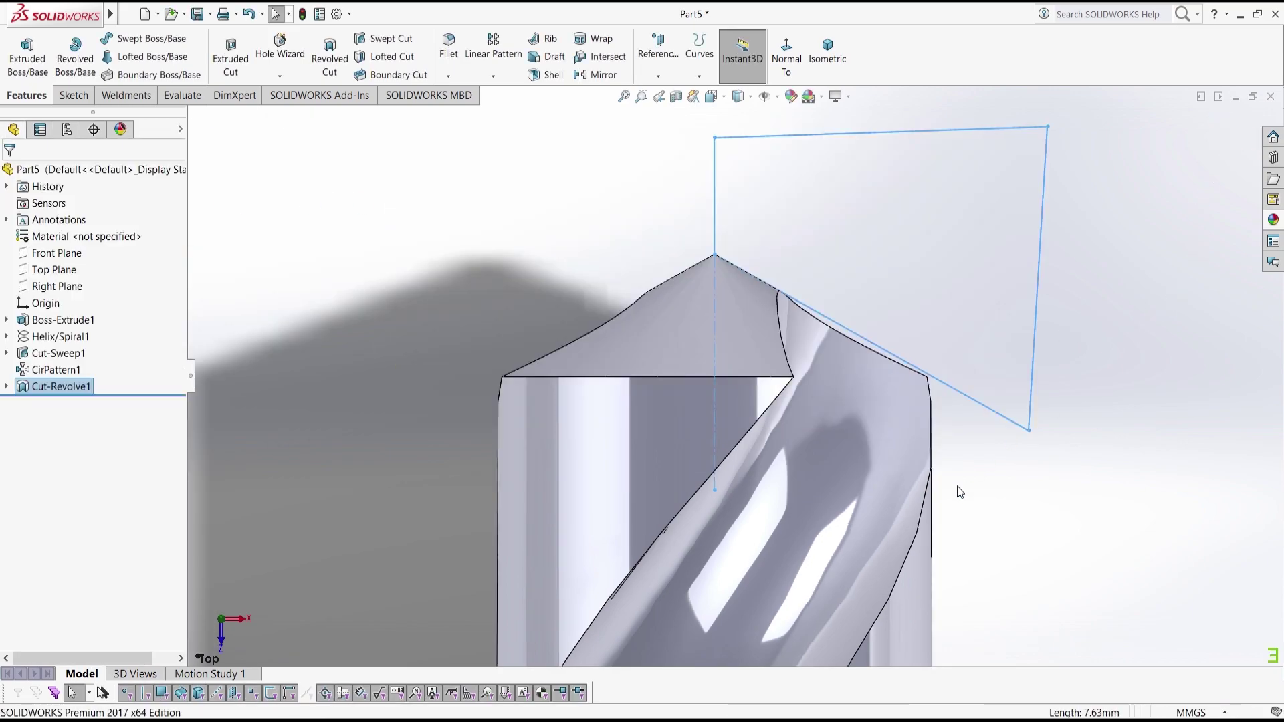
{"action": "middle_click_drag", "start_coordinate": [961, 493], "coordinate": [775, 346]}
{"action": "middle_click_drag", "start_coordinate": [712, 315], "coordinate": [936, 374]}
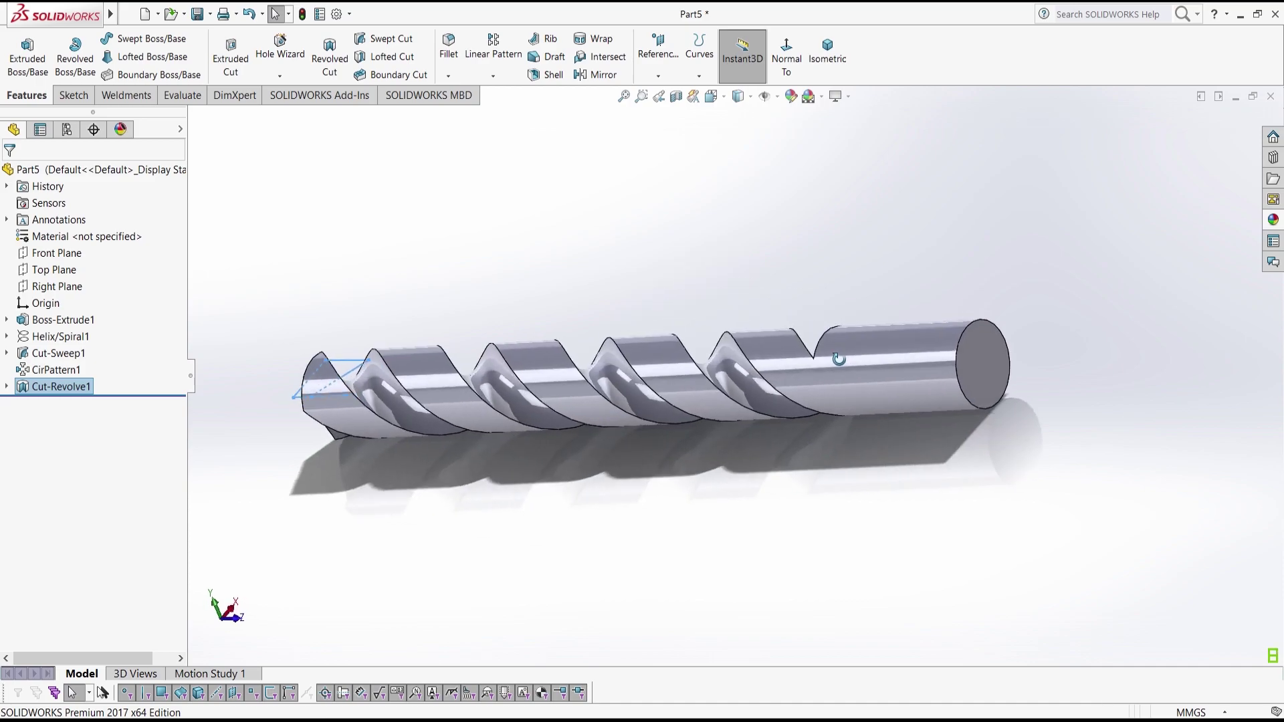
{"action": "scroll", "coordinate": [959, 379], "scroll_direction": "down", "scroll_amount": 5}
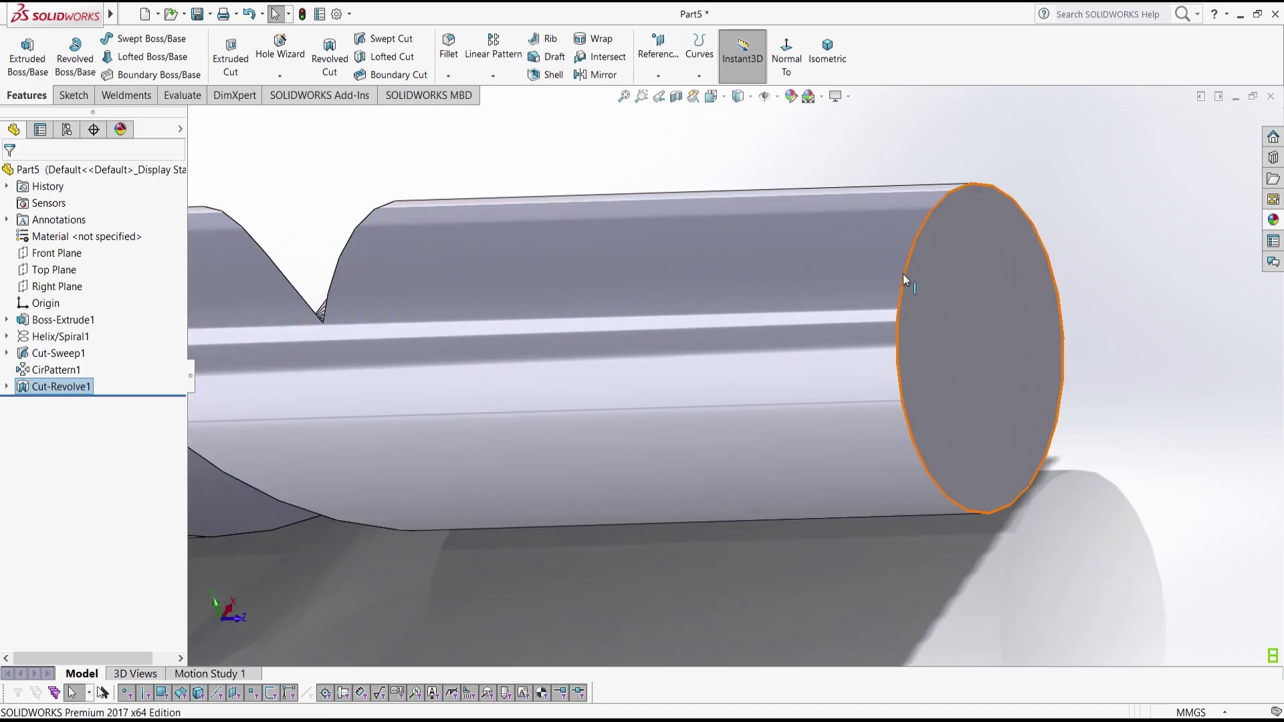
- Chamfer the shank's circular end edge by 1 mm
{"action": "left_click", "coordinate": [902, 274]}
{"action": "left_click", "coordinate": [448, 75]}
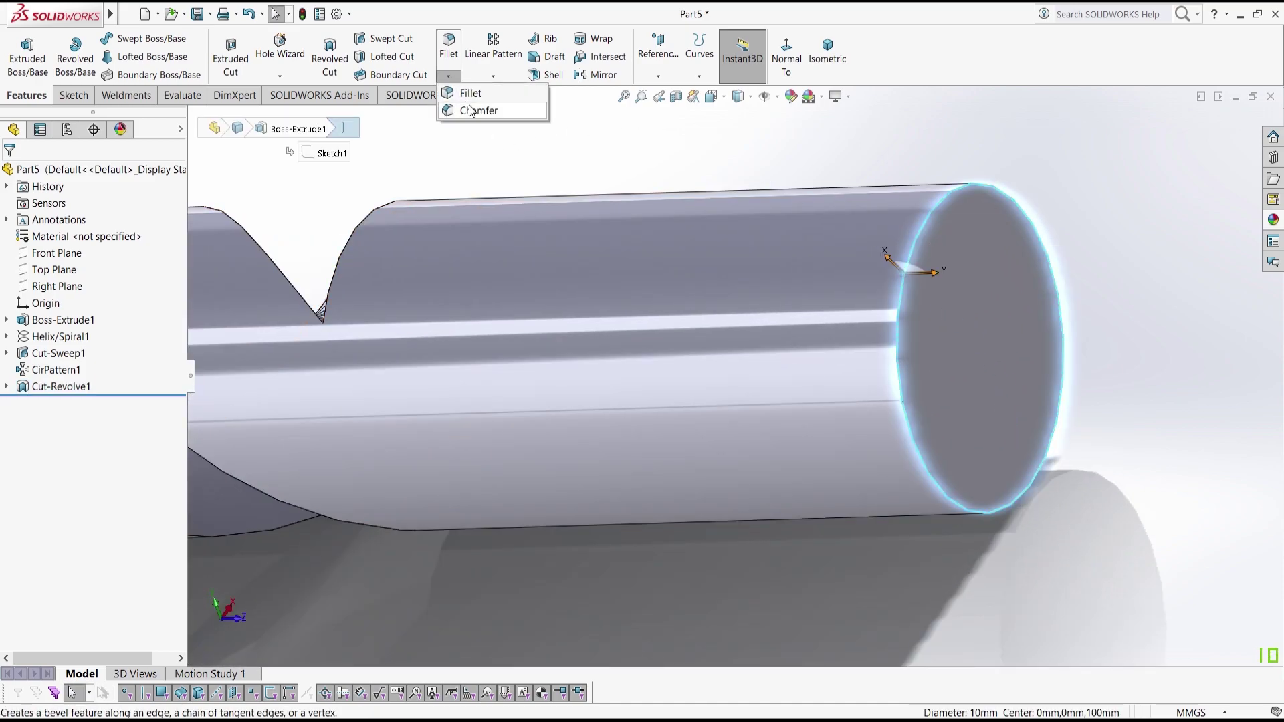
{"action": "left_click", "coordinate": [472, 111]}
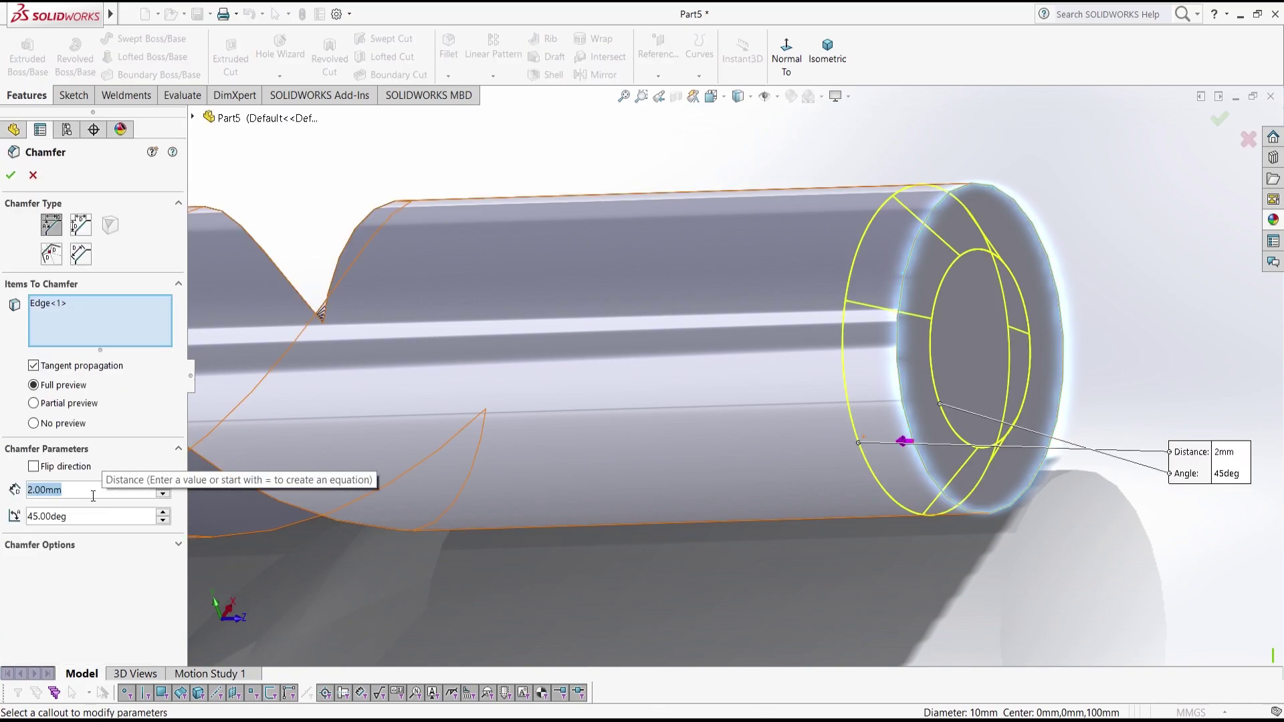
{"action": "type", "text": "1"}
{"action": "key", "text": "Return"}
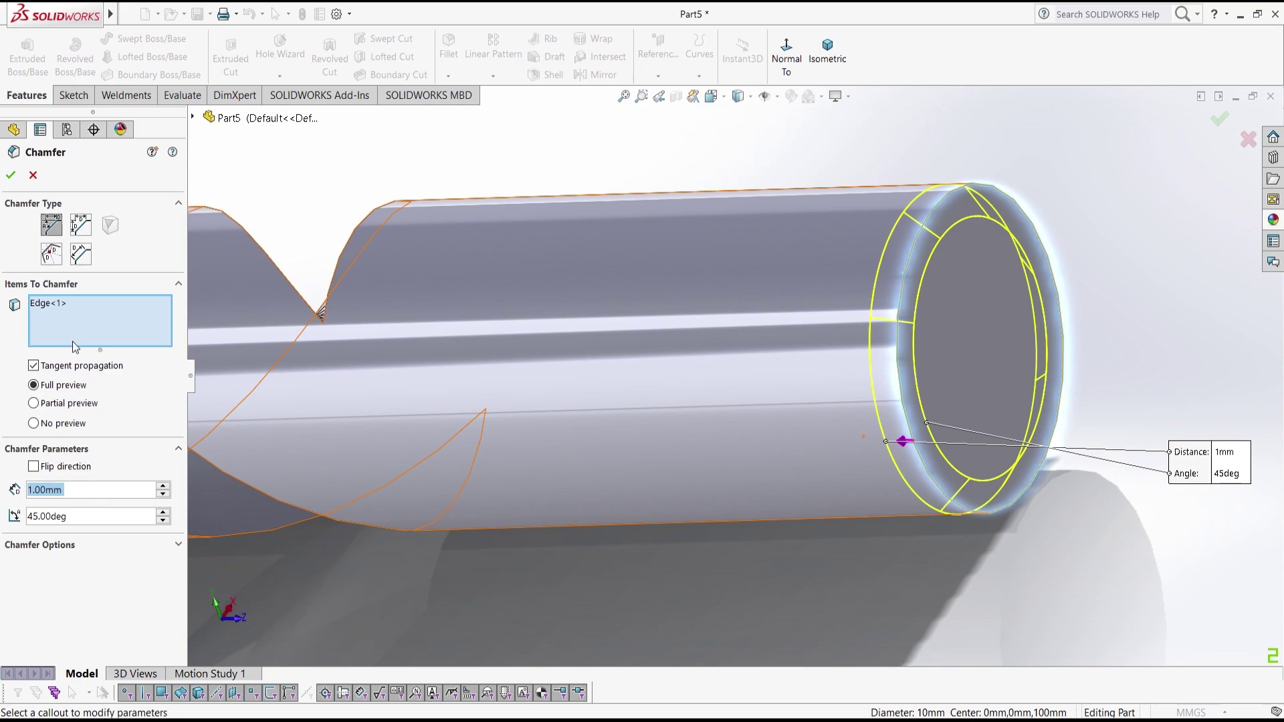
{"action": "left_click", "coordinate": [12, 176]}
- Chamfer the two helical flute edges by 0.5 mm
{"action": "middle_click_drag", "start_coordinate": [627, 358], "coordinate": [602, 562]}
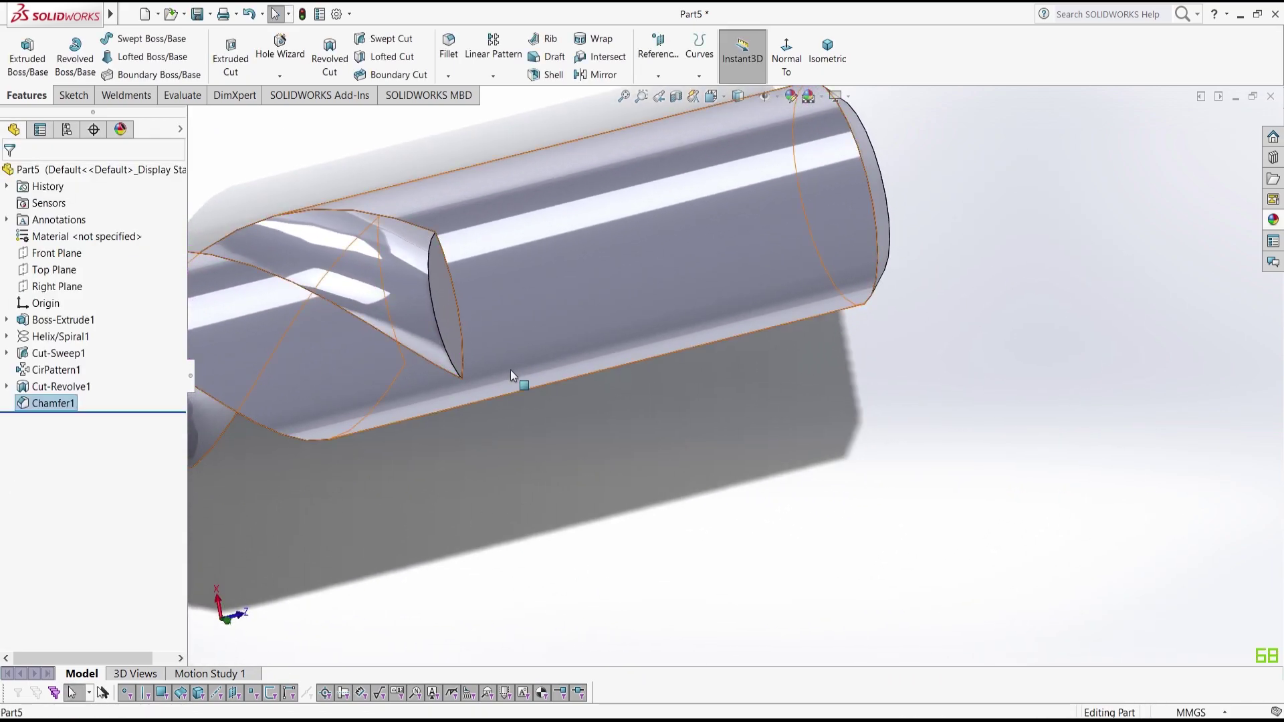
{"action": "scroll", "coordinate": [511, 372], "scroll_direction": "down", "scroll_amount": 3}
{"action": "scroll", "coordinate": [511, 372], "scroll_direction": "up", "scroll_amount": 4}
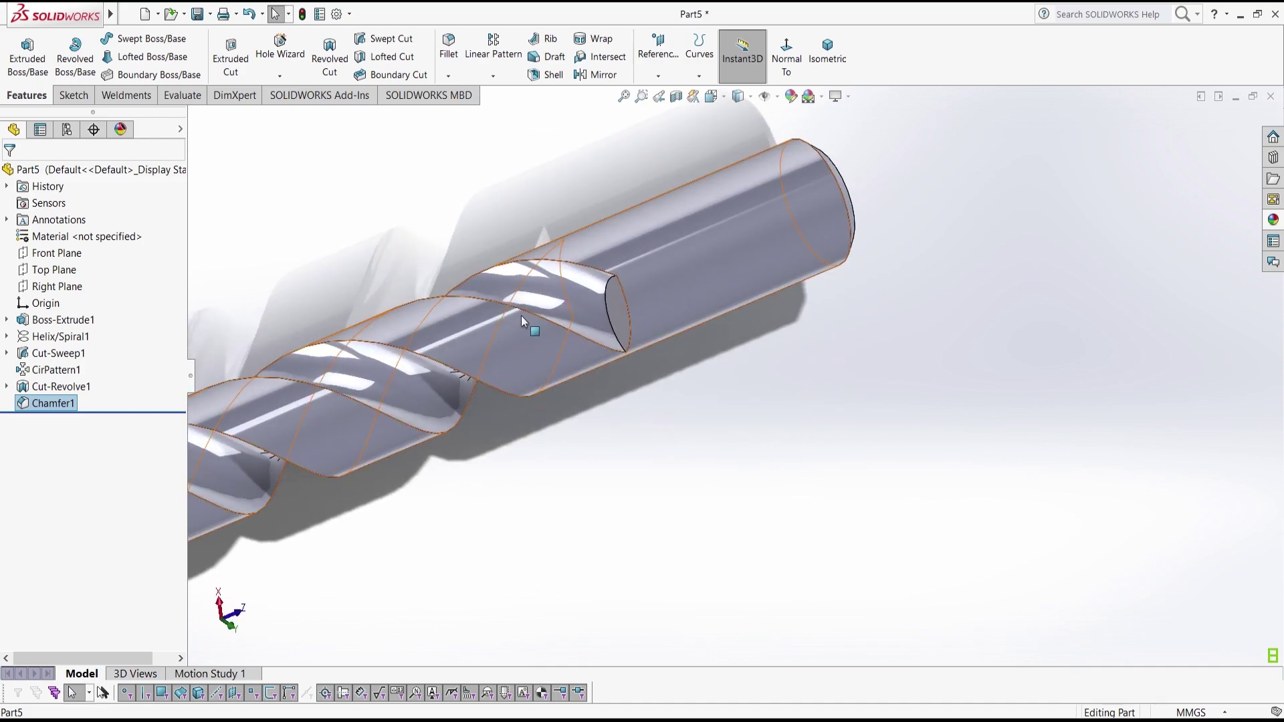
{"action": "left_click", "coordinate": [525, 310]}
{"action": "middle_click_drag", "start_coordinate": [510, 392], "coordinate": [684, 463]}
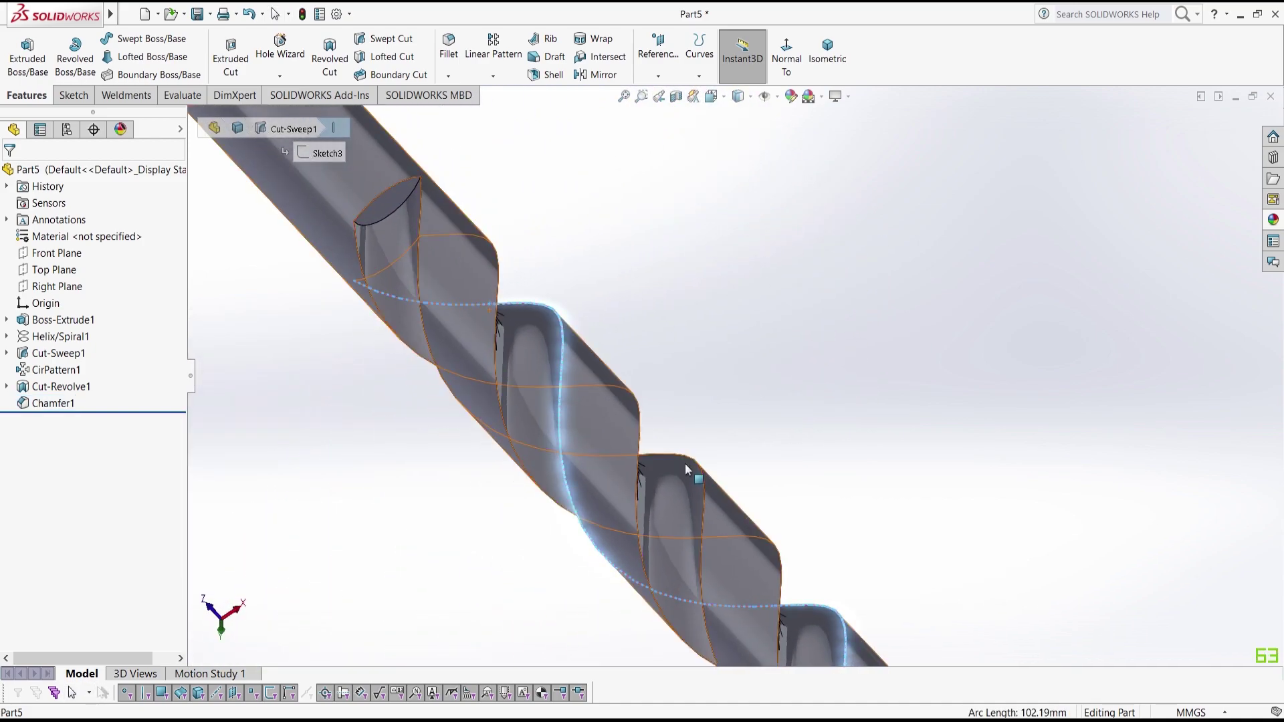
{"action": "left_click", "coordinate": [418, 246], "text": "ctrl"}
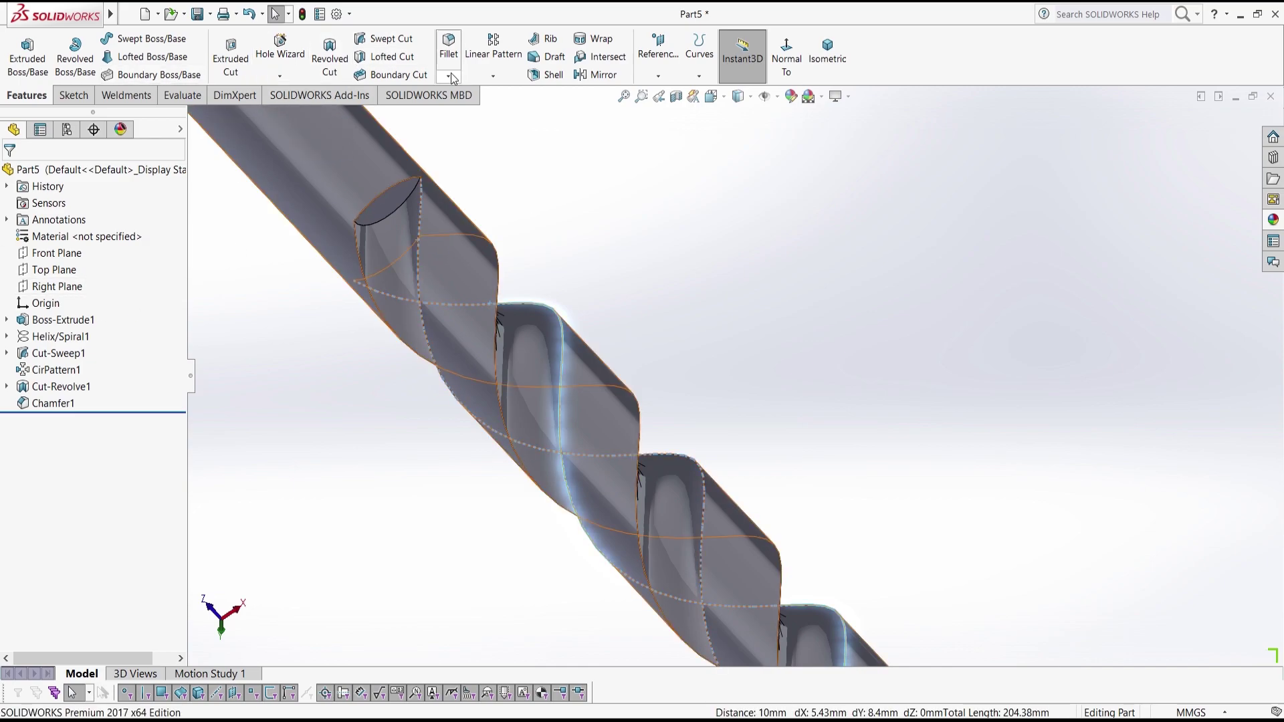
{"action": "left_click", "coordinate": [448, 75]}
{"action": "left_click", "coordinate": [456, 111]}
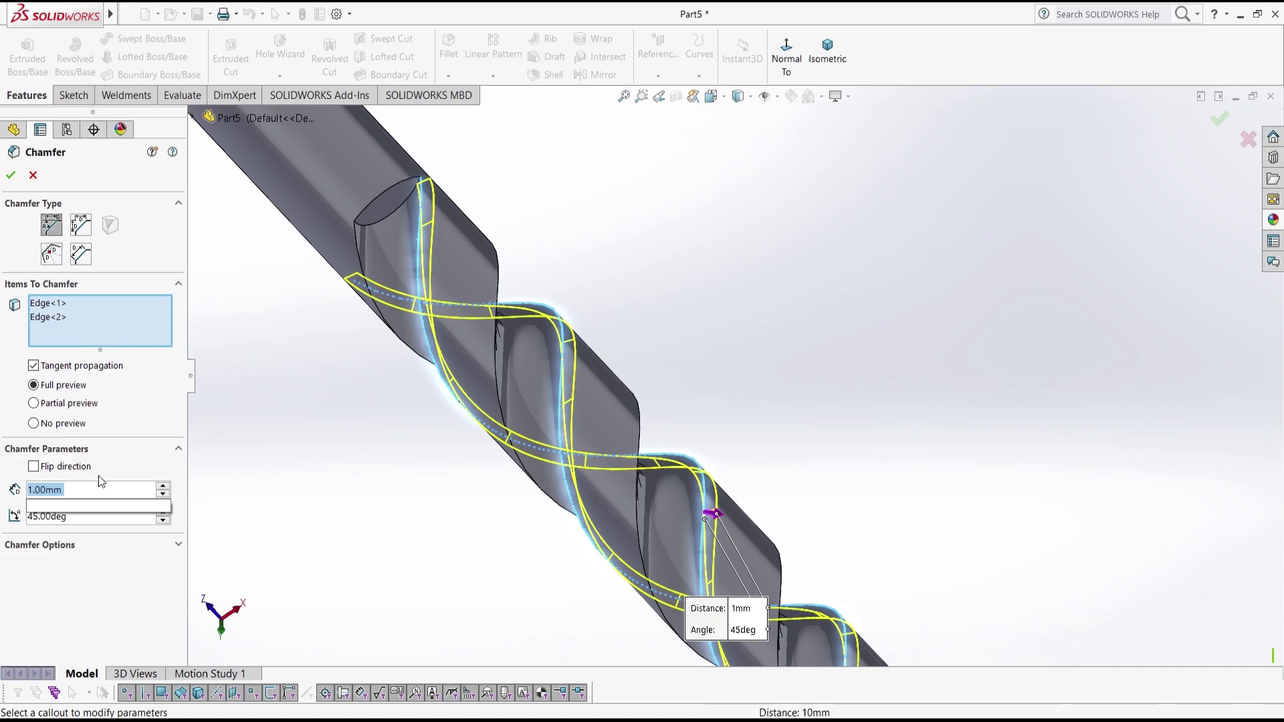
{"action": "type", "text": "0.5"}
{"action": "key", "text": "Return"}
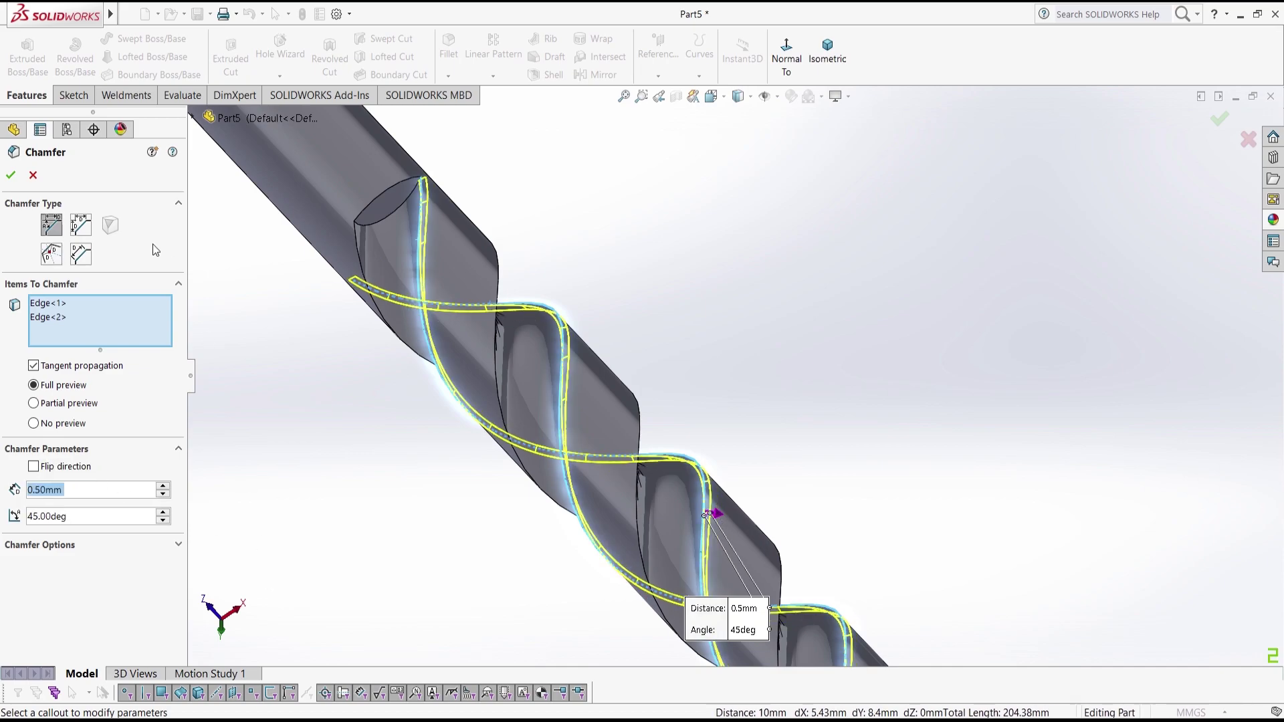
{"action": "left_click", "coordinate": [10, 174]}
{"action": "scroll", "coordinate": [822, 401], "scroll_direction": "up", "scroll_amount": 5}
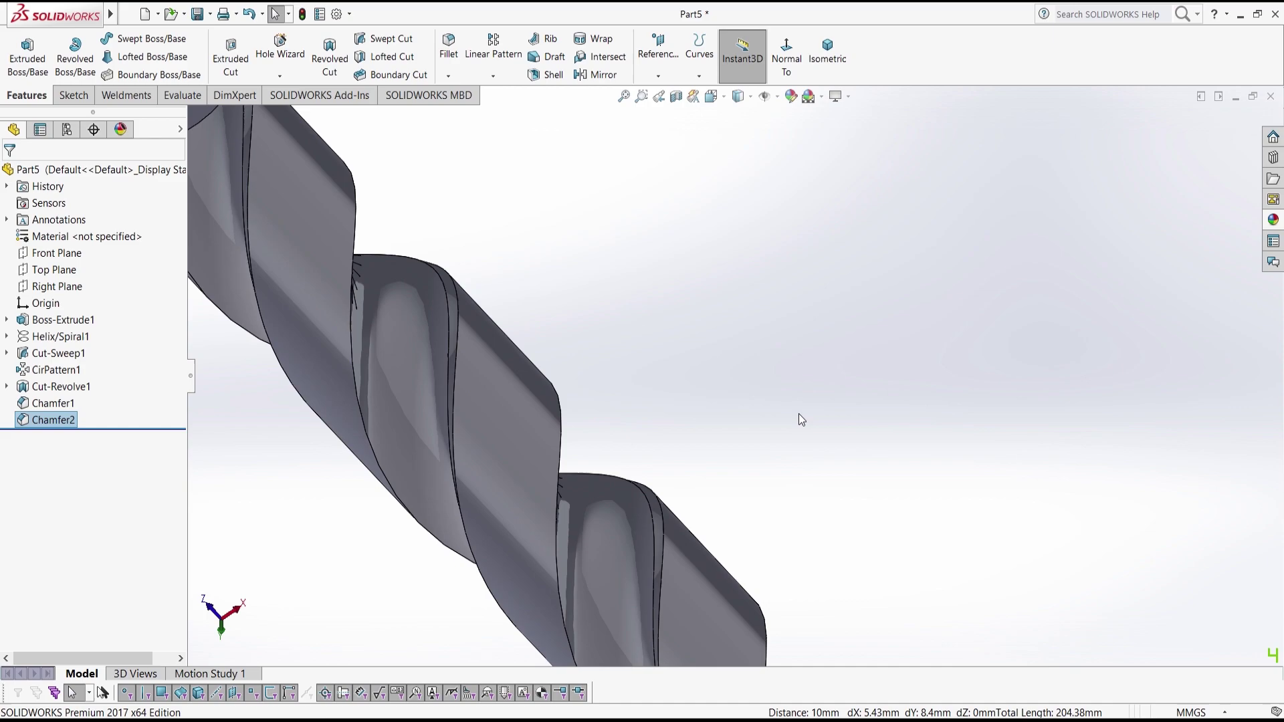
- Apply the Metal 'polished steel' appearance to the entire drill bit and fit it in view
{"action": "middle_click_drag", "start_coordinate": [828, 444], "coordinate": [587, 134]}
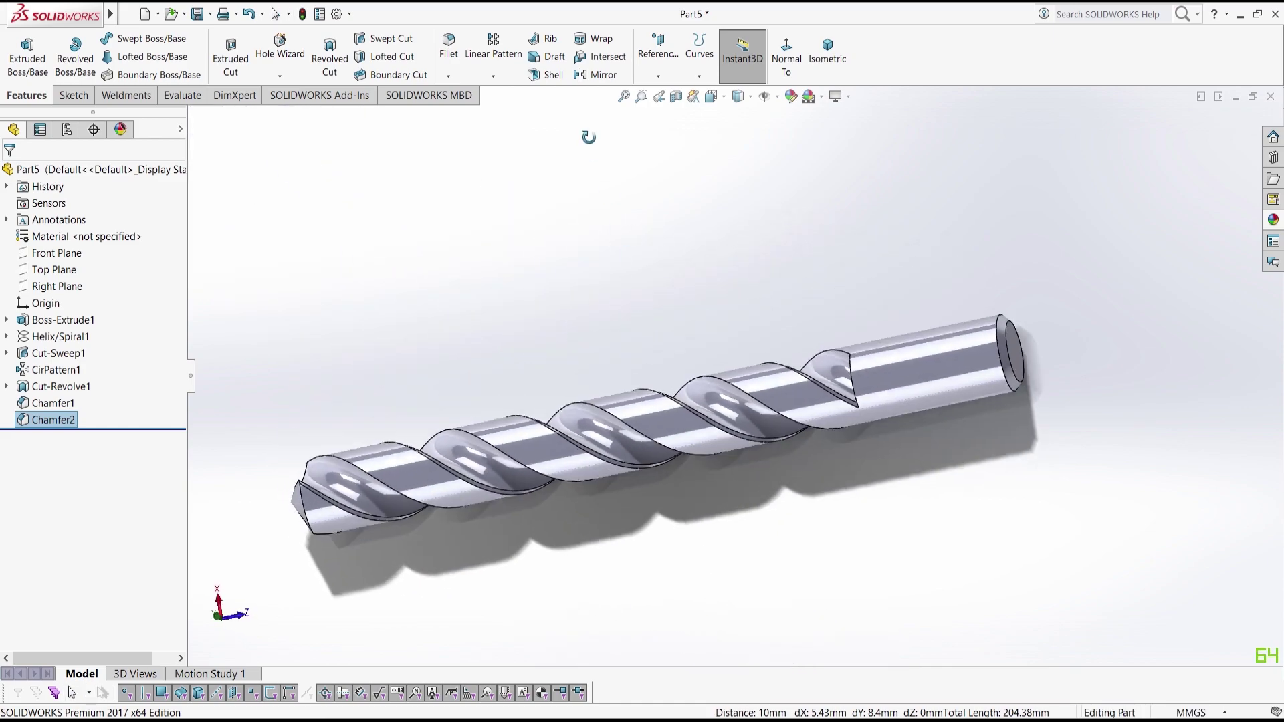
{"action": "left_click", "coordinate": [1274, 219]}
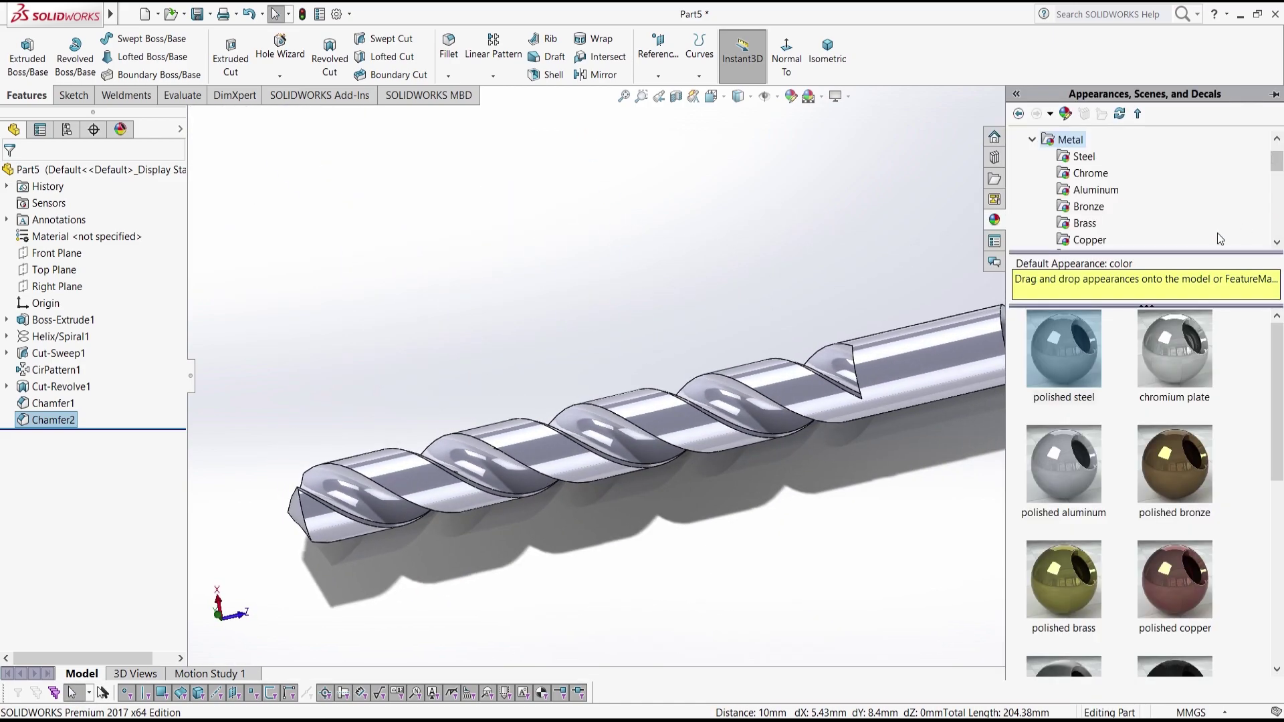
{"action": "left_click", "coordinate": [1166, 351]}
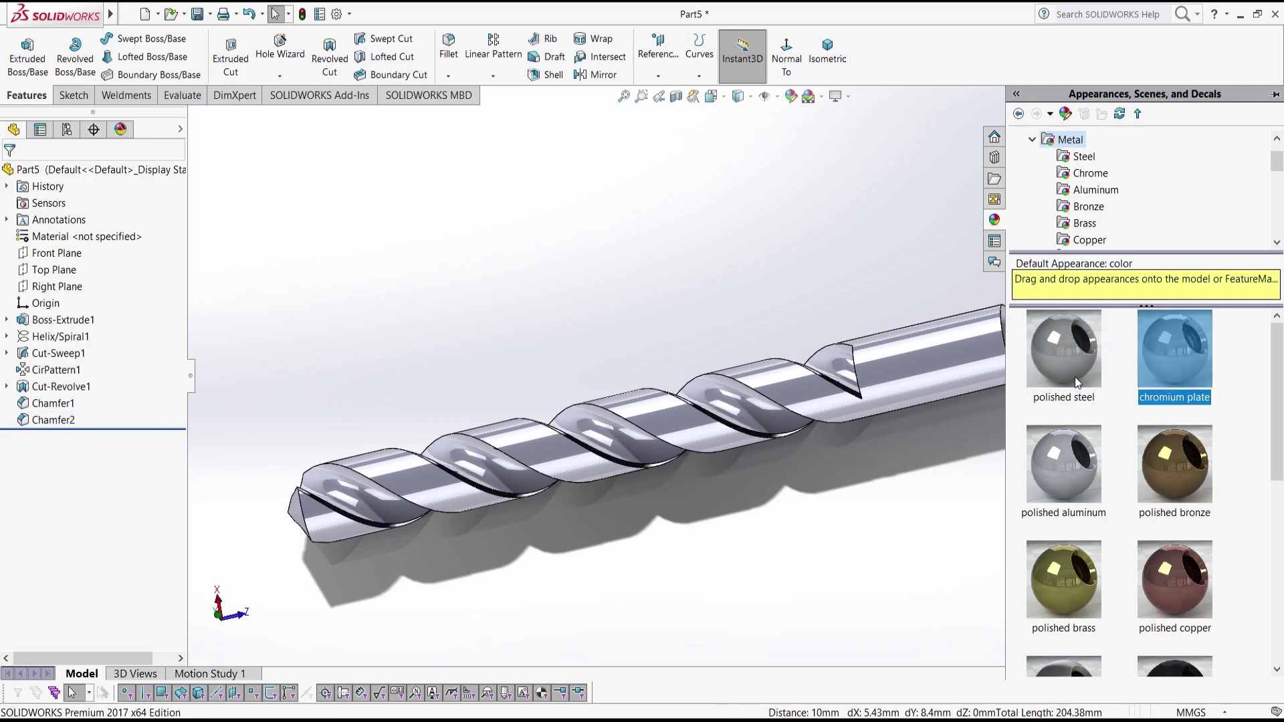
{"action": "double_click", "coordinate": [1062, 361]}
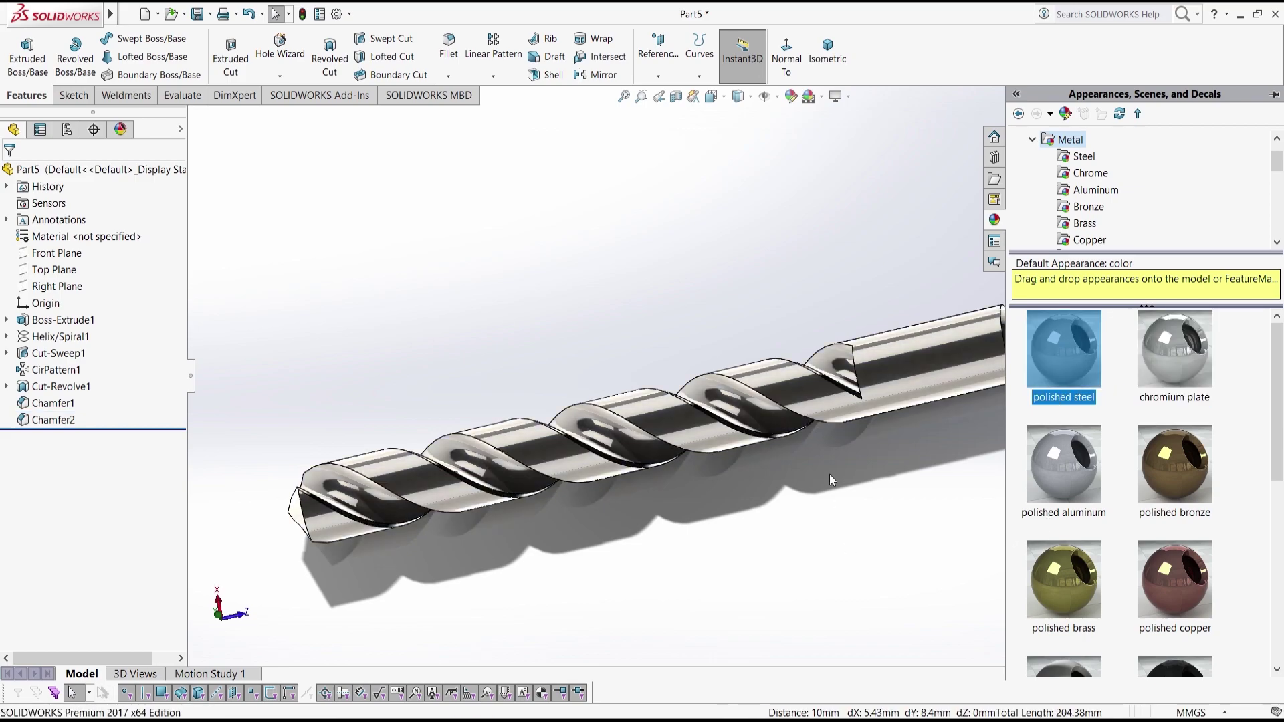
{"action": "middle_click_drag", "start_coordinate": [829, 474], "coordinate": [846, 268]}
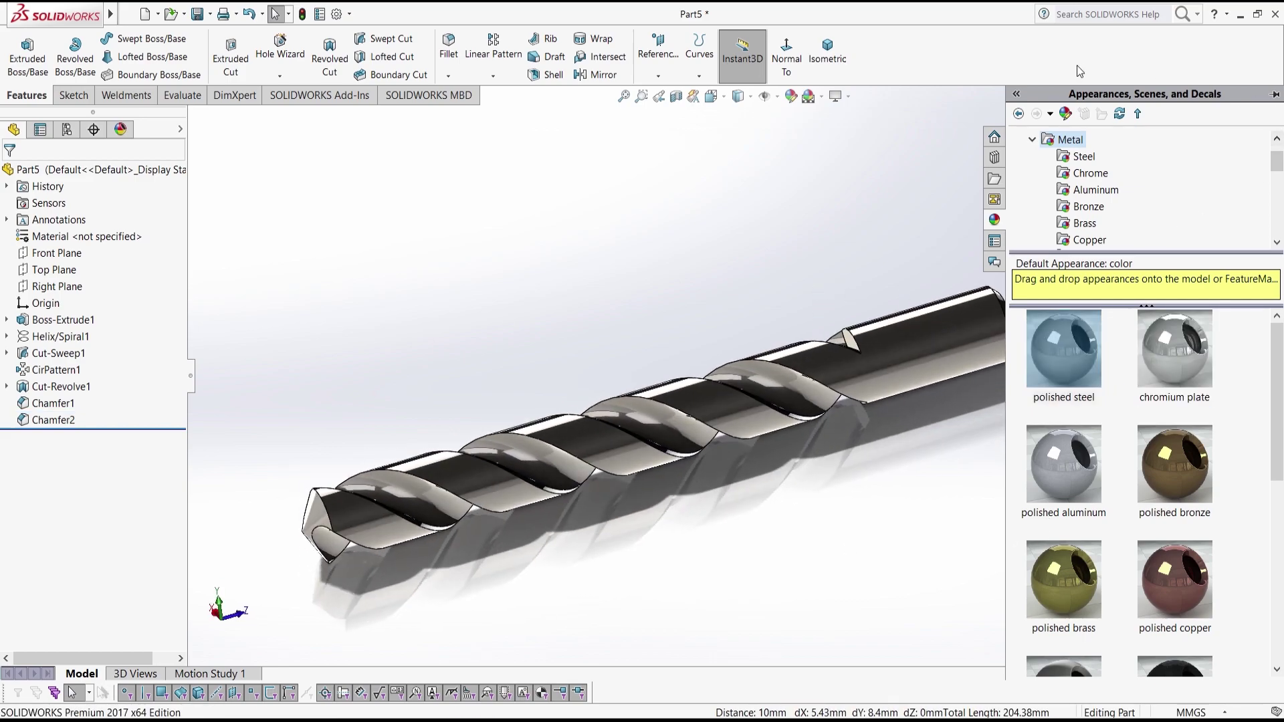
{"action": "left_click", "coordinate": [1015, 94]}
{"action": "left_click", "coordinate": [713, 95]}
{"action": "middle_click_drag", "start_coordinate": [705, 287], "coordinate": [879, 616]}
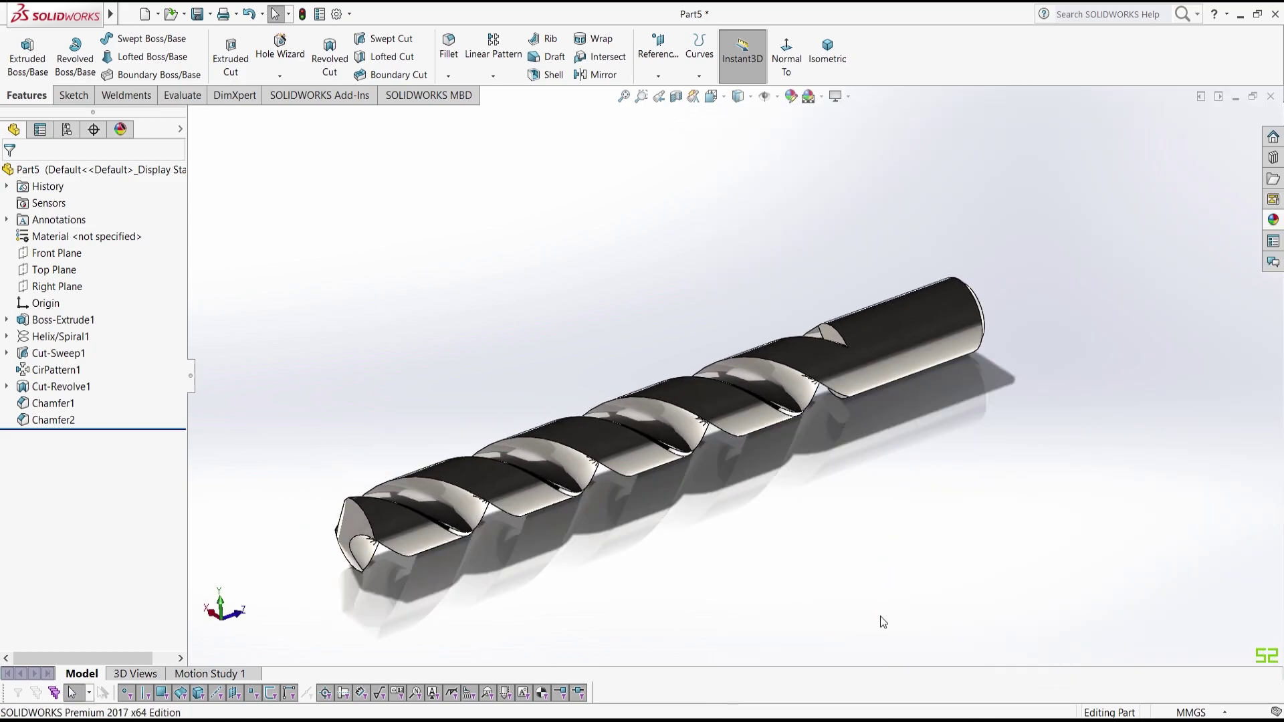
{"action": "scroll", "coordinate": [805, 456], "scroll_direction": "down", "scroll_amount": 3}
{"action": "key", "text": "f"}
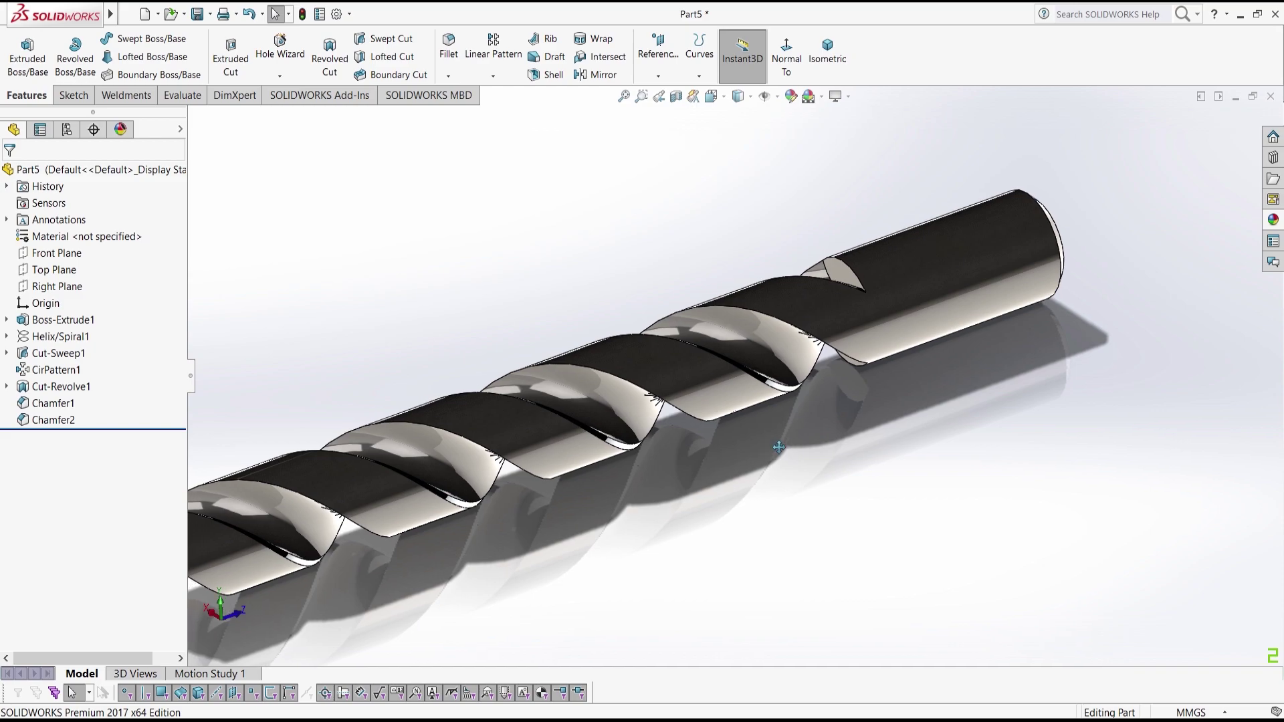